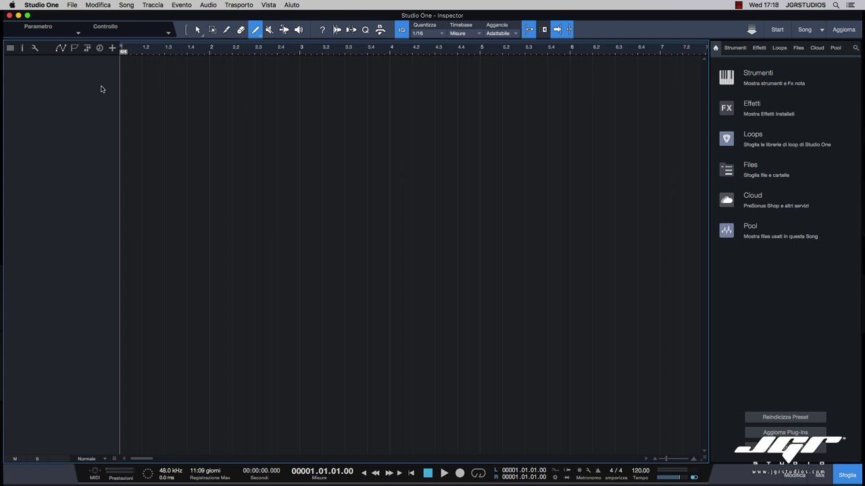
# Step: Draw a freehand tempo bump rising to about 126 BPM in bar 1 on an enlarged tempo track, and play it from beat 1.3
pyautogui.click(100, 48)
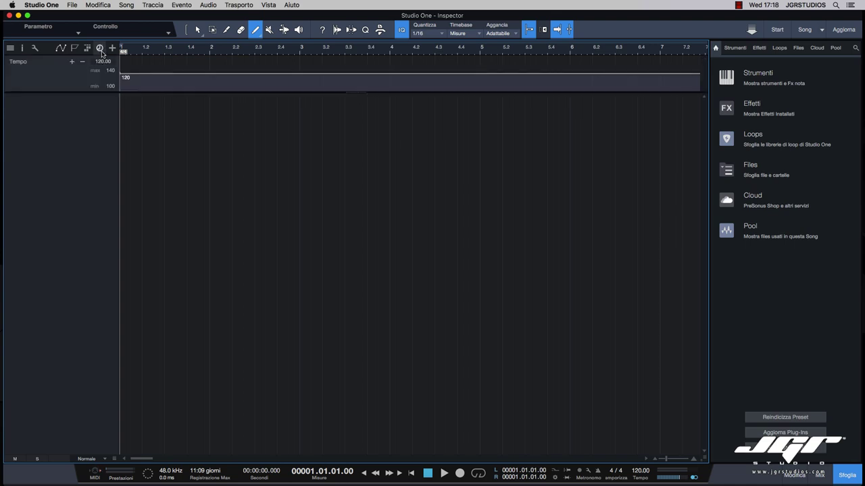
pyautogui.moveTo(80, 92); pyautogui.dragTo(97, 161)
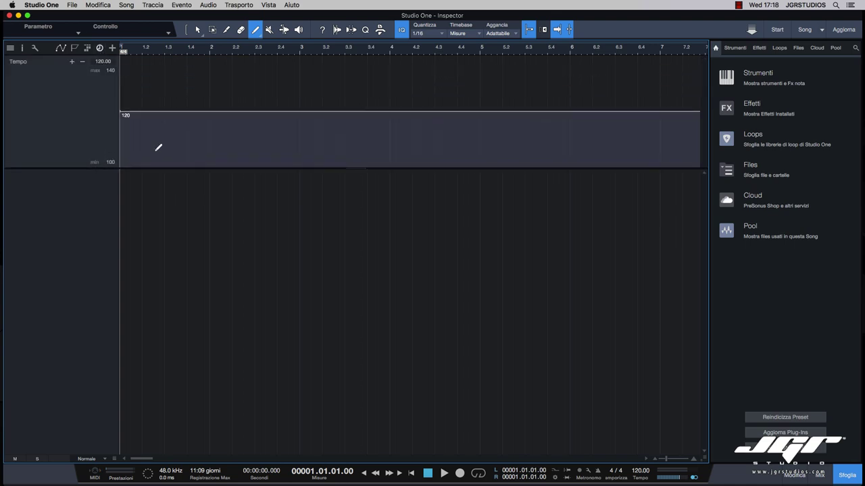
pyautogui.moveTo(145, 108)
pyautogui.mouseDown()
pyautogui.moveTo(170, 96)
pyautogui.moveTo(201, 115)
pyautogui.mouseUp()
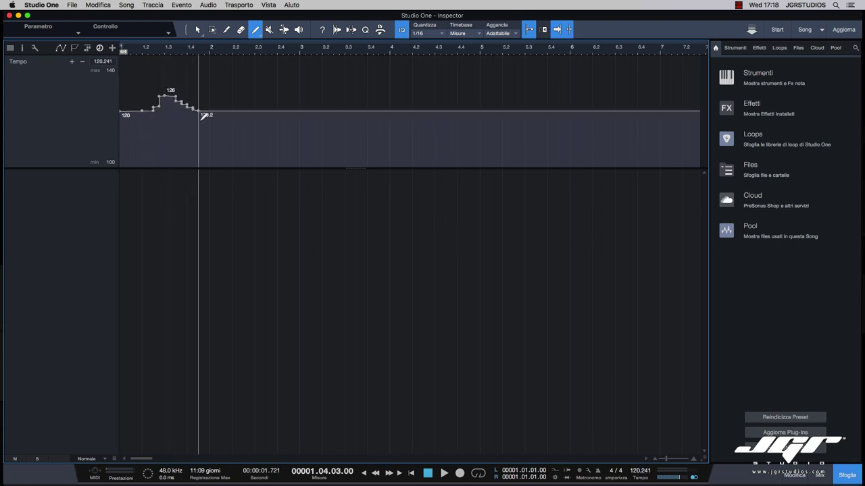
pyautogui.click(164, 51)
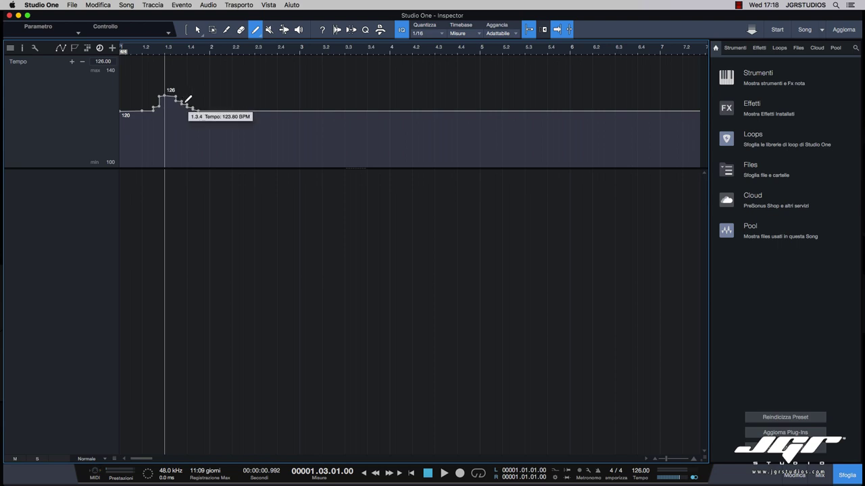
pyautogui.press('space')
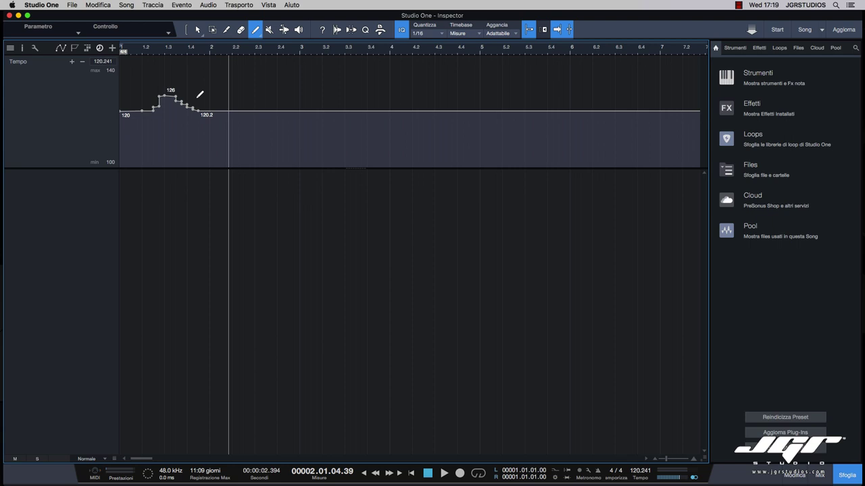
# Step: Hide the tempo track and briefly show the arranger track before hiding it too
pyautogui.click(100, 47)
pyautogui.click(100, 47)
pyautogui.click(100, 47)
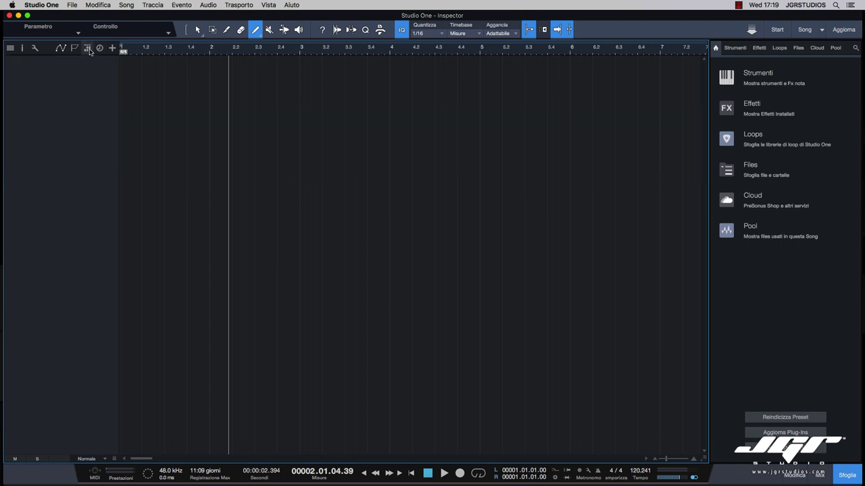
pyautogui.click(87, 47)
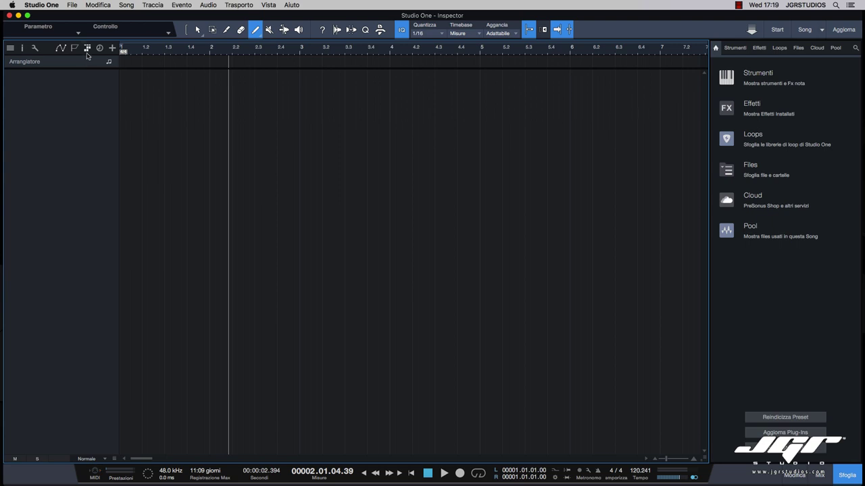
pyautogui.click(87, 48)
# Step: Show the marker track, add a marker at the playhead and move that marker to bar 3
pyautogui.click(74, 49)
pyautogui.click(247, 58)
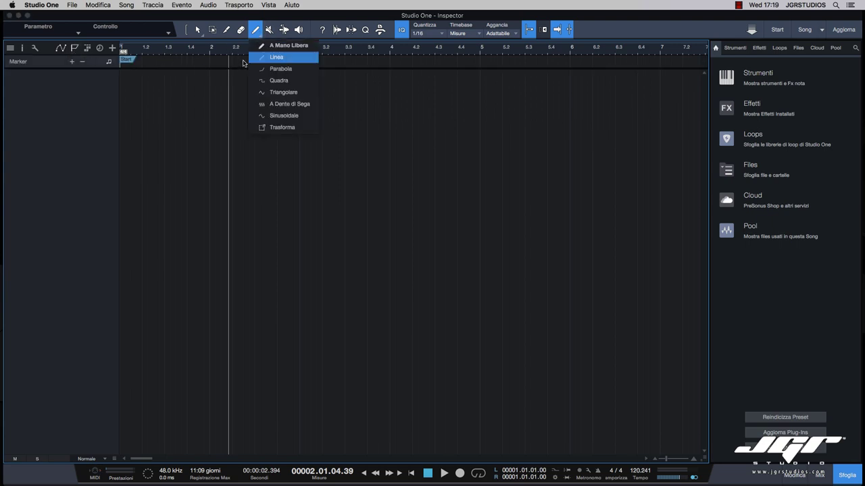
pyautogui.click(269, 52)
pyautogui.click(72, 62)
pyautogui.moveTo(230, 60); pyautogui.dragTo(309, 62)
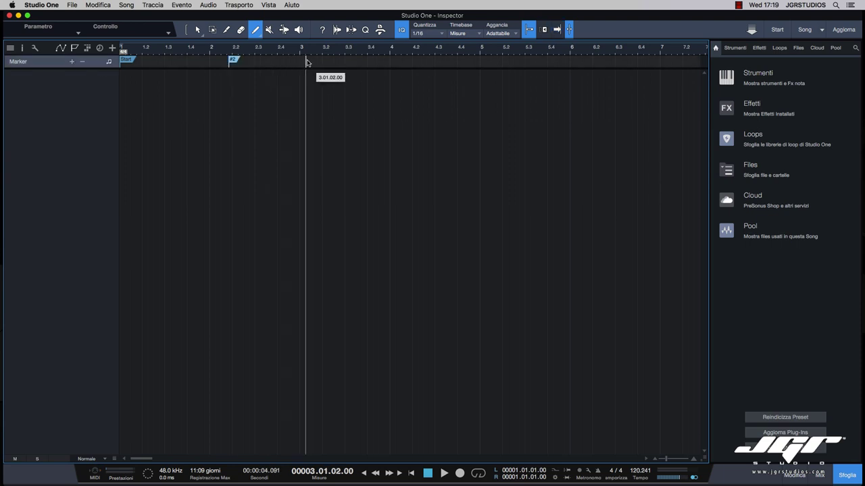
# Step: Place the playhead at bar 5 and check the commands of the bar 3 marker before hiding the marker track
pyautogui.click(482, 52)
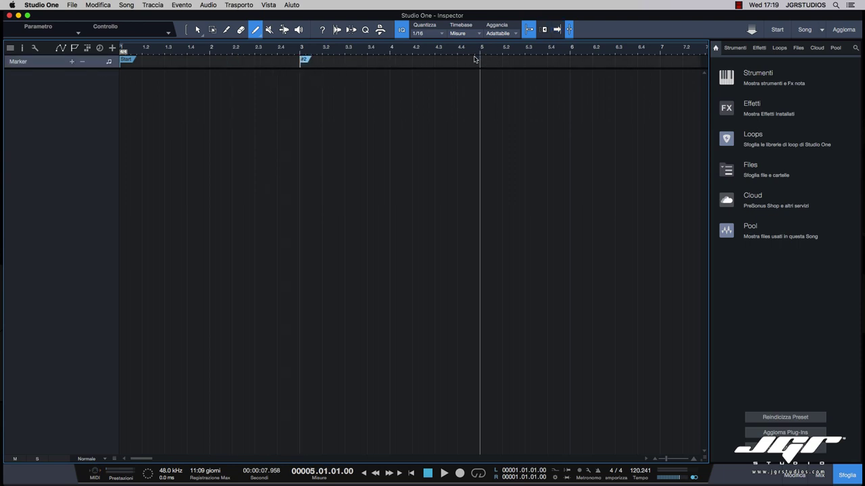
pyautogui.rightClick(306, 62)
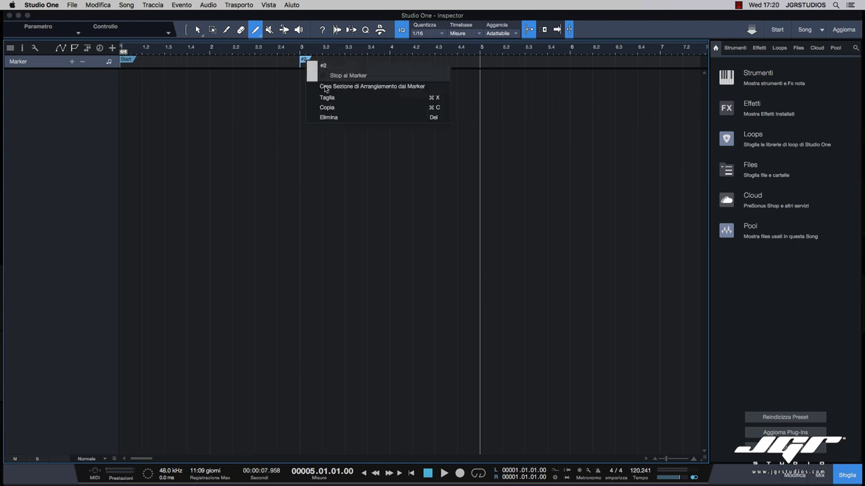
pyautogui.click(75, 47)
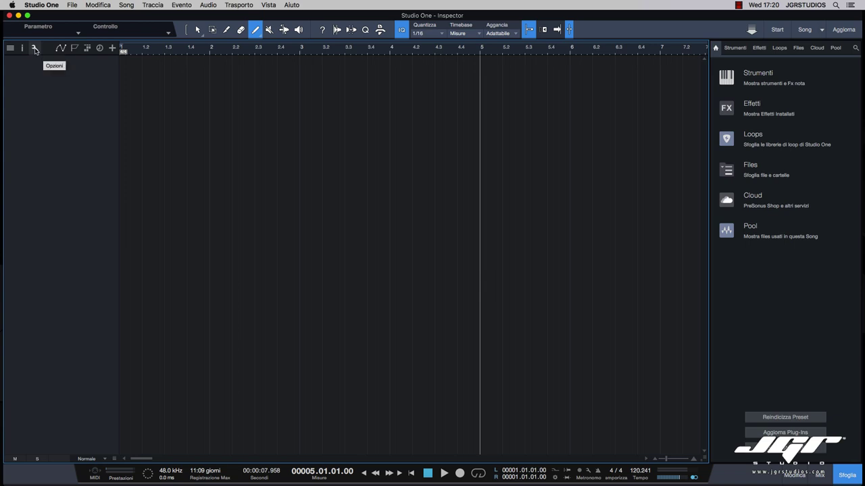
# Step: Enable "Localizza quando si clicca in uno spazio vuoto" and test it by placing the playhead at several empty spots, ending at 2.02.03
pyautogui.click(34, 49)
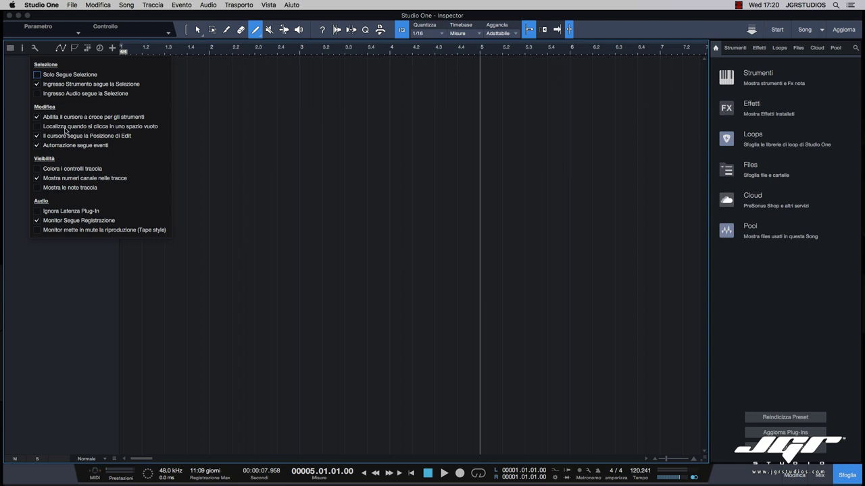
pyautogui.click(38, 127)
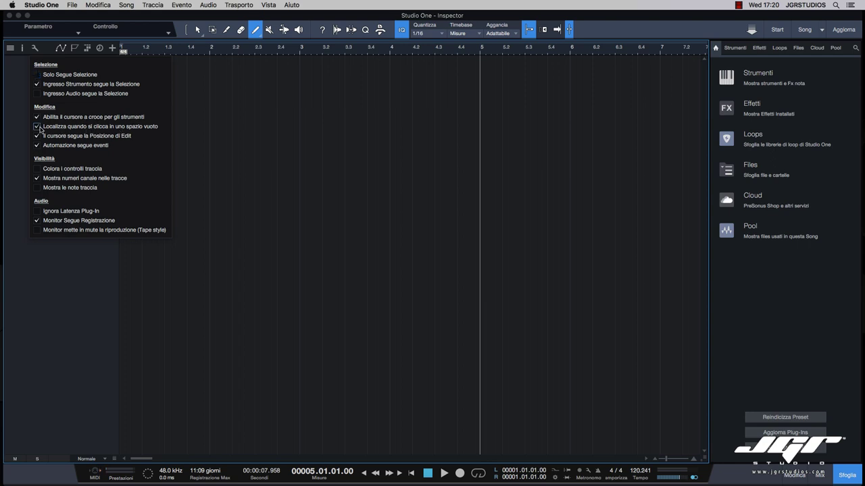
pyautogui.click(278, 94)
pyautogui.click(317, 151)
pyautogui.click(379, 189)
pyautogui.click(244, 196)
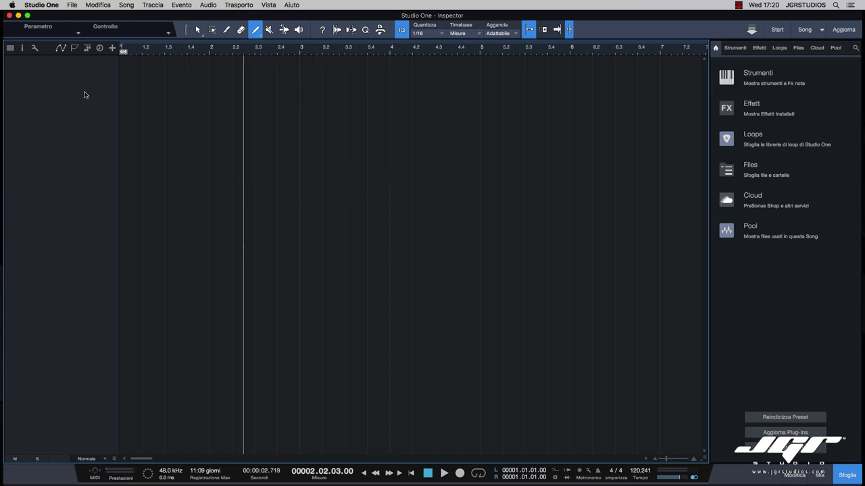
# Step: Turn off "Localizza quando si clicca in uno spazio vuoto", enable "Colora i controlli traccia", and switch "Mostra le note traccia" on and off
pyautogui.click(35, 48)
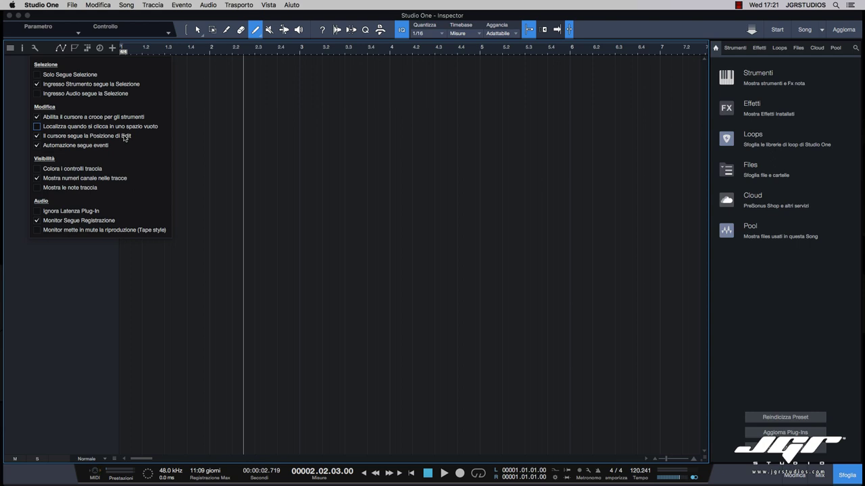
pyautogui.click(36, 169)
pyautogui.click(38, 189)
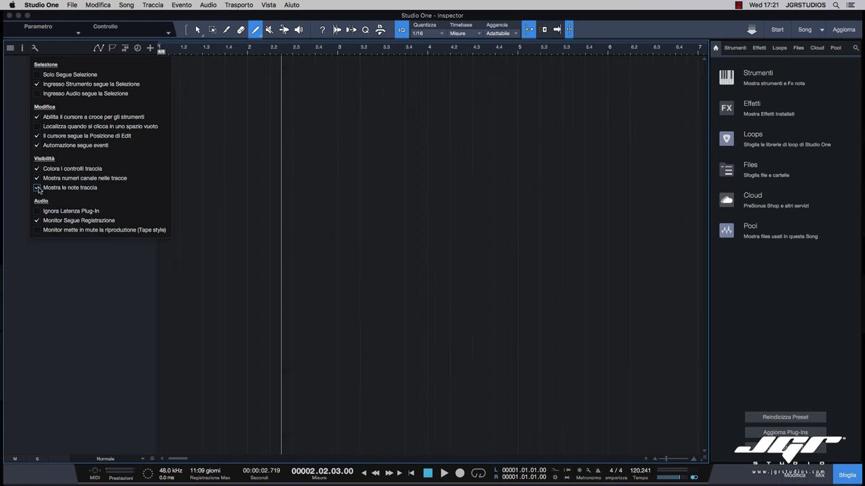
pyautogui.click(38, 188)
# Step: Show the mixer console and add one mono audio track with input Ingresso L and output Principale
pyautogui.press('F3')
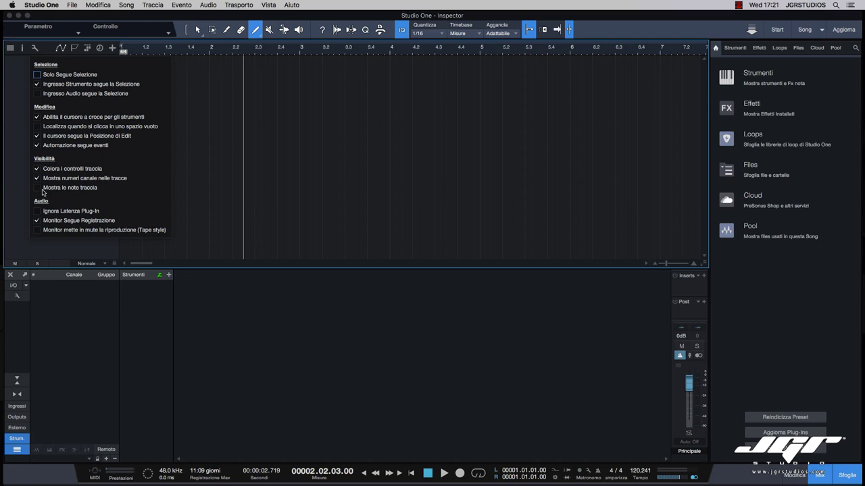
pyautogui.click(113, 50)
pyautogui.click(113, 49)
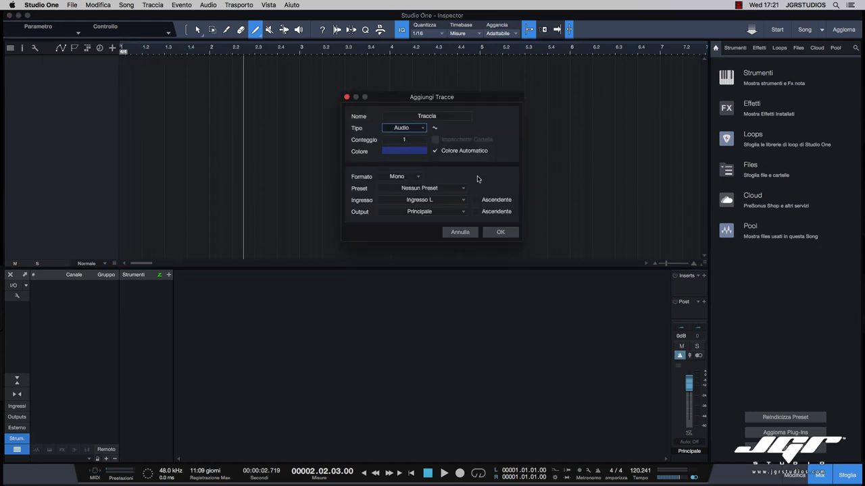
pyautogui.click(500, 231)
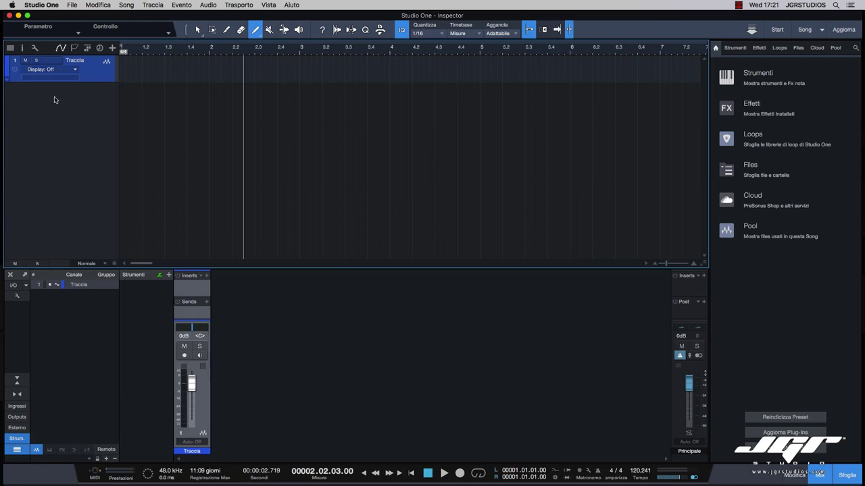
# Step: Turn on "Mostra le note traccia" in the arrangement options
pyautogui.click(34, 49)
pyautogui.click(183, 195)
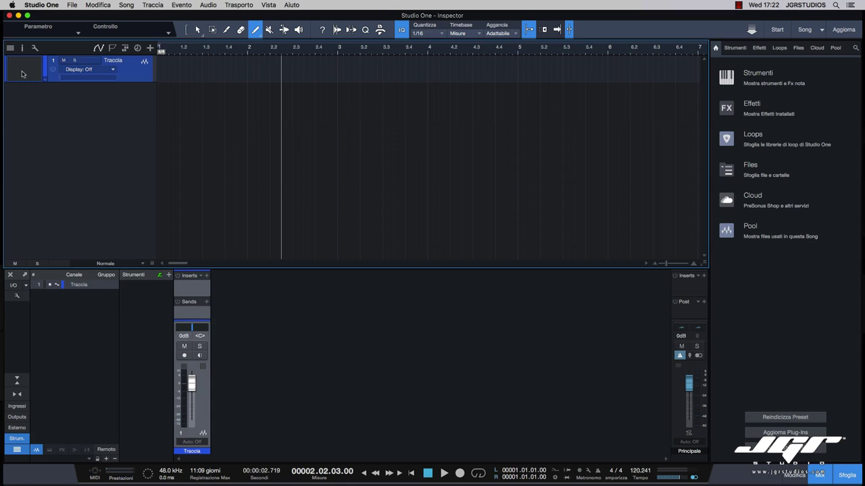
# Step: Review the audio options and test "Monitor Segue Registrazione" by arming and disarming the audio track for recording
pyautogui.click(35, 48)
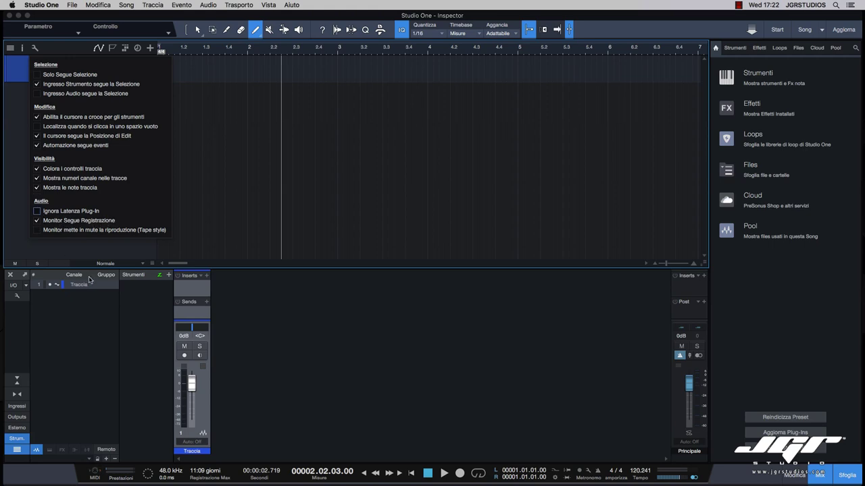
pyautogui.click(153, 328)
pyautogui.click(183, 356)
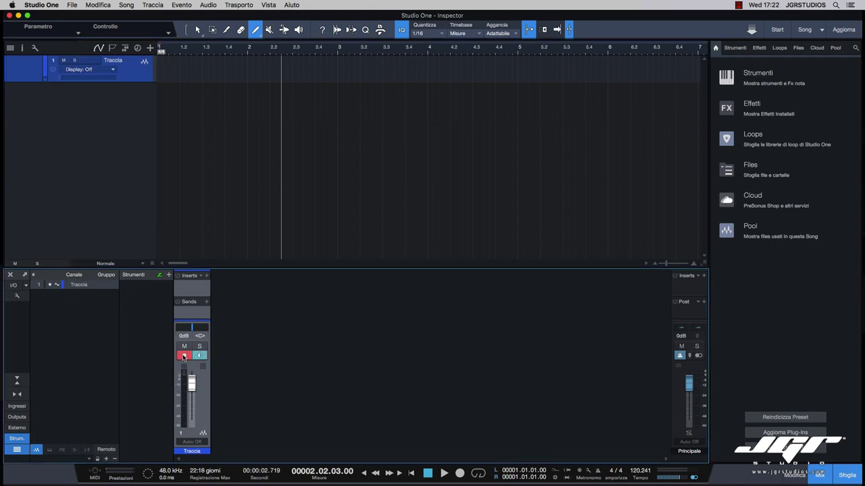
pyautogui.click(189, 357)
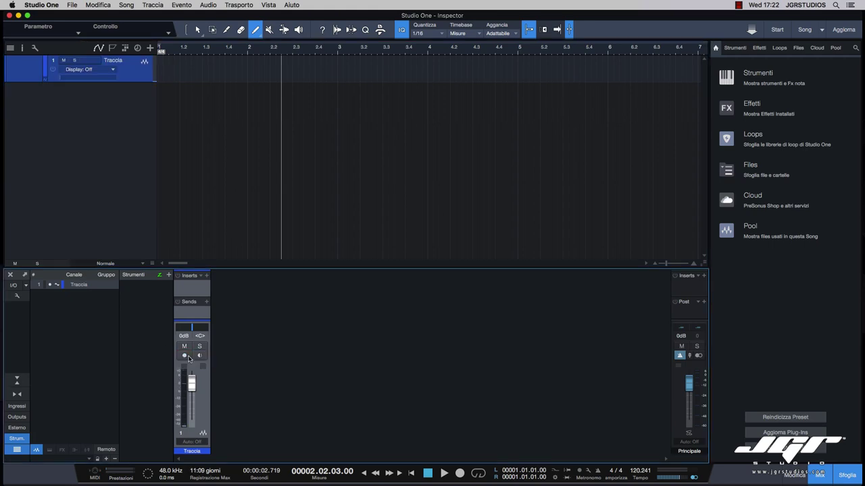
pyautogui.click(35, 47)
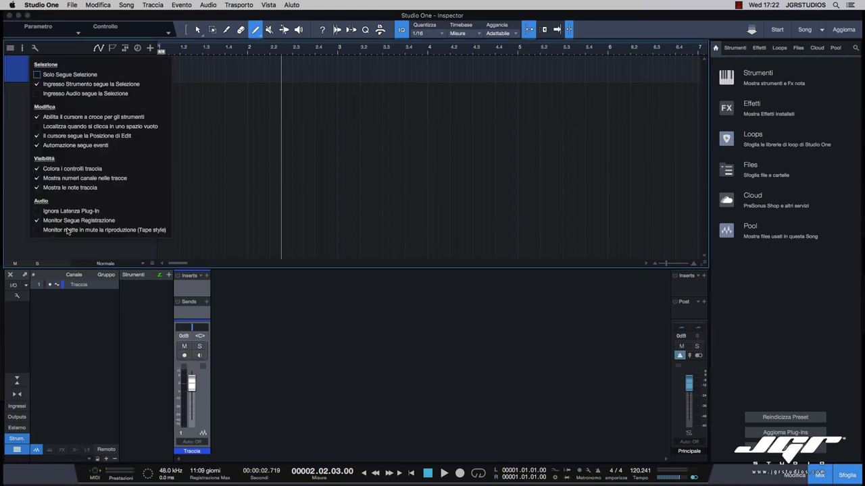
pyautogui.click(130, 231)
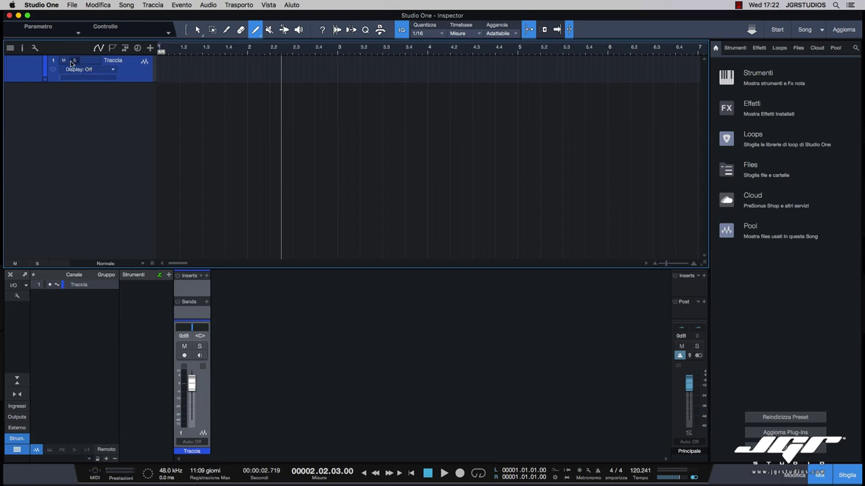
# Step: Add a new track of type Strumento below the audio track
pyautogui.click(150, 48)
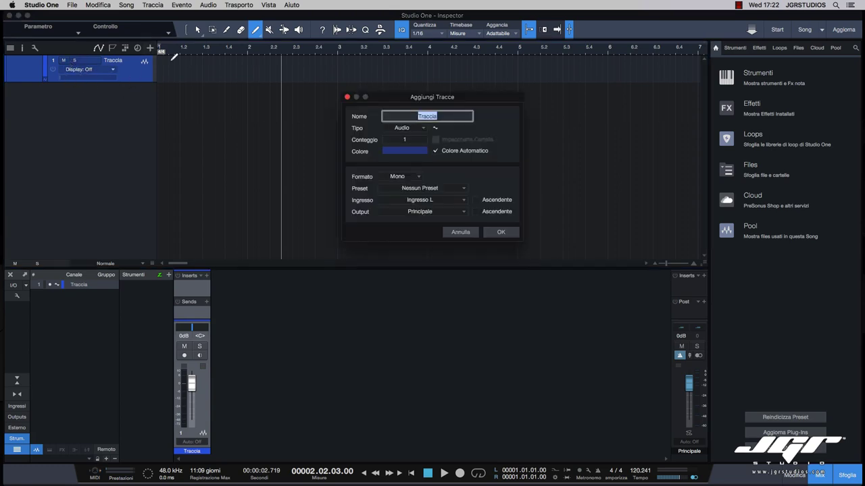
pyautogui.click(402, 128)
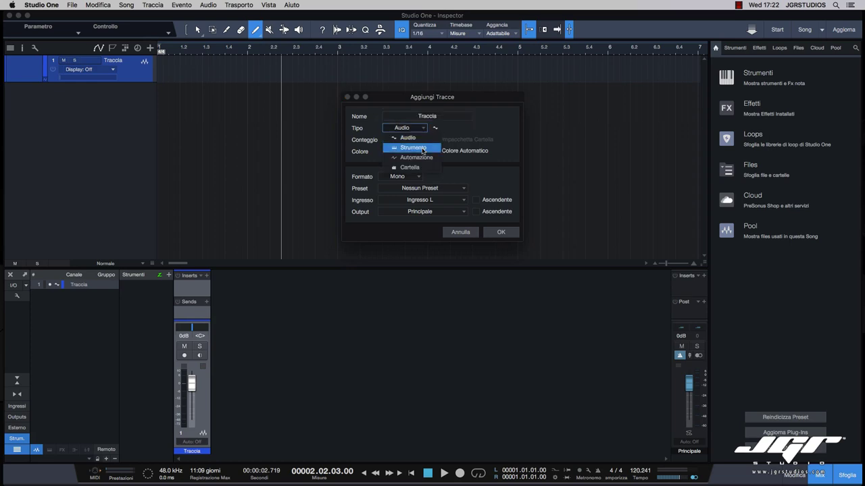
pyautogui.click(423, 149)
pyautogui.press('Return')
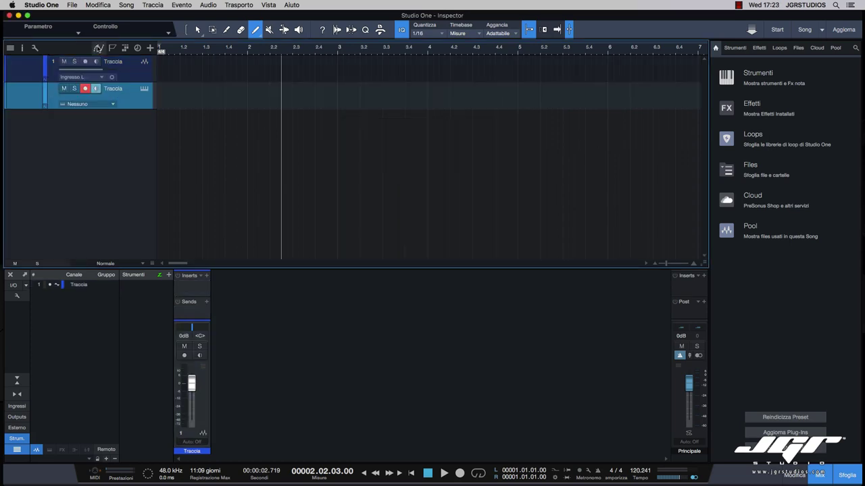
# Step: Set the audio track's automation display to Volume with a taller track height, and show the track inspector
pyautogui.click(102, 72)
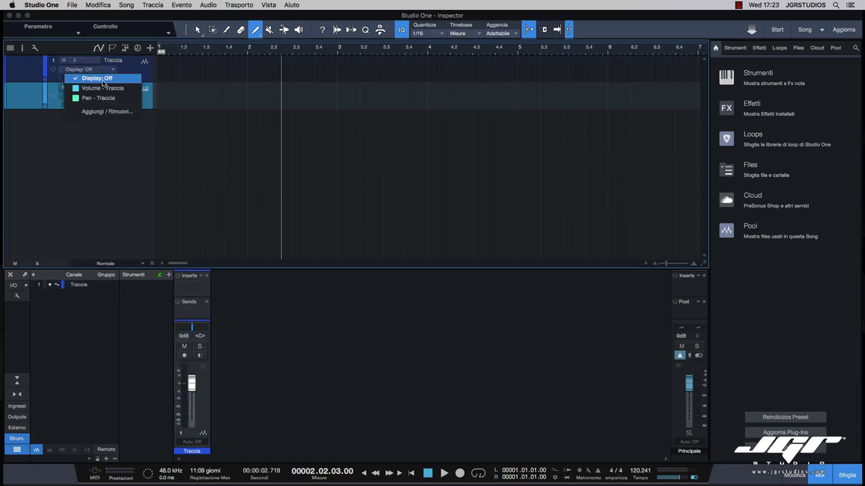
pyautogui.click(105, 87)
pyautogui.moveTo(133, 81); pyautogui.dragTo(138, 161)
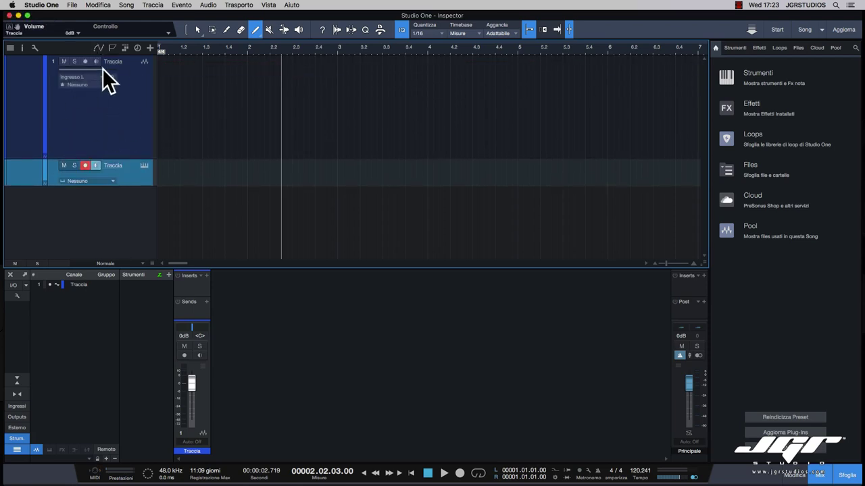
pyautogui.click(23, 49)
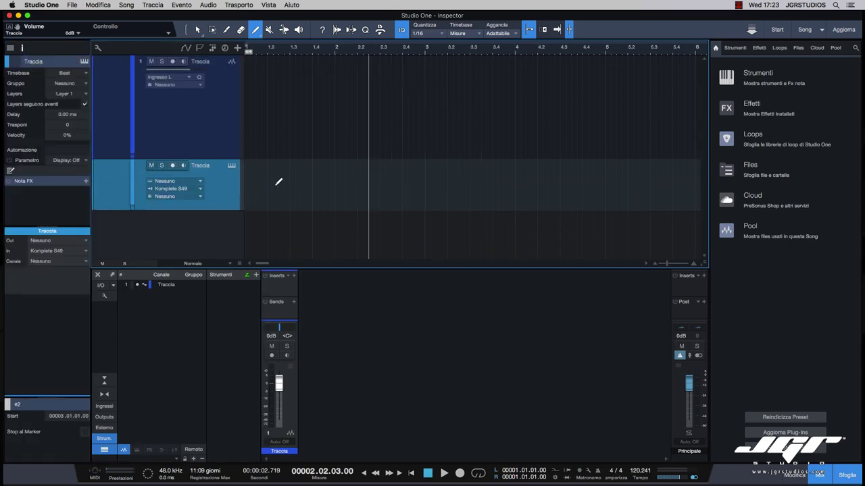
# Step: Add a PreSonus Impact instrument track from the instrument browser and open the Impact XT editor
pyautogui.click(760, 74)
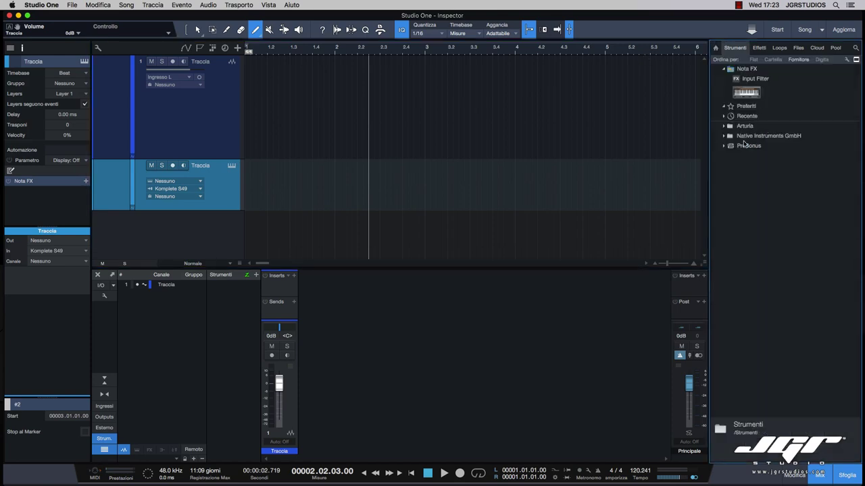
pyautogui.click(351, 70)
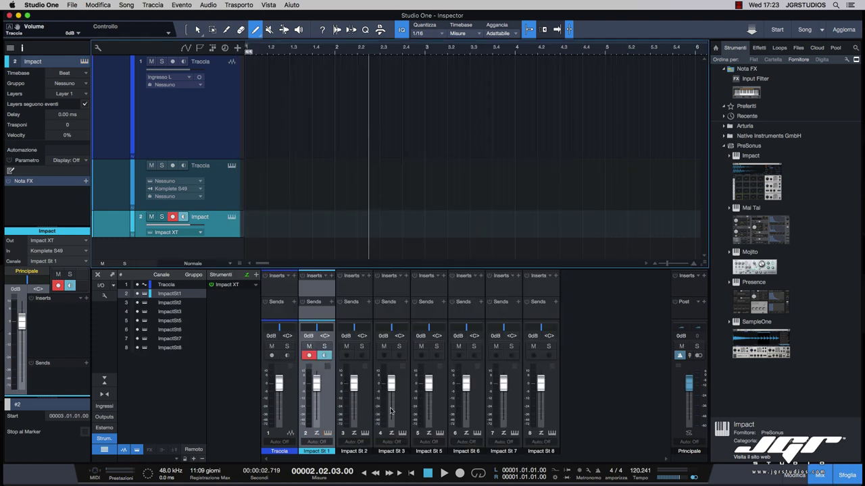
pyautogui.click(328, 436)
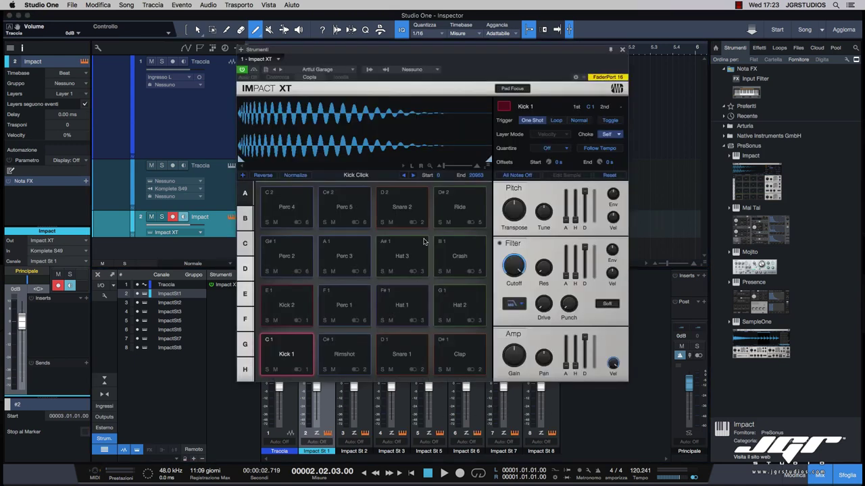
# Step: Audition the Ride, Crash, Hat 3, Perc 3 and other upper Impact XT pads, and close the instrument editor
pyautogui.click(293, 209)
pyautogui.click(346, 210)
pyautogui.click(399, 211)
pyautogui.click(458, 210)
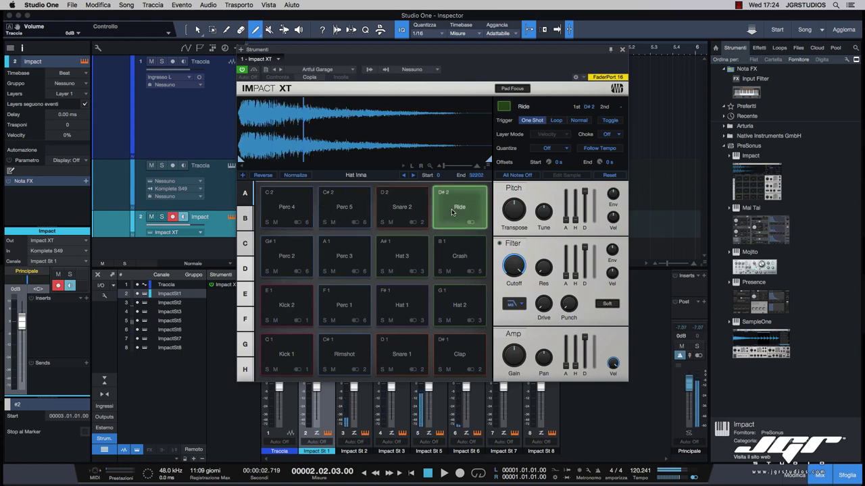
pyautogui.click(458, 257)
pyautogui.click(402, 256)
pyautogui.click(345, 257)
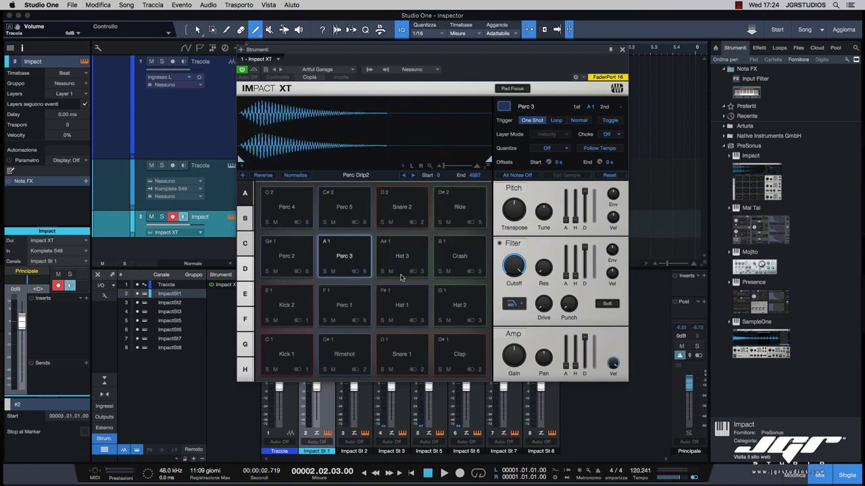
pyautogui.click(623, 50)
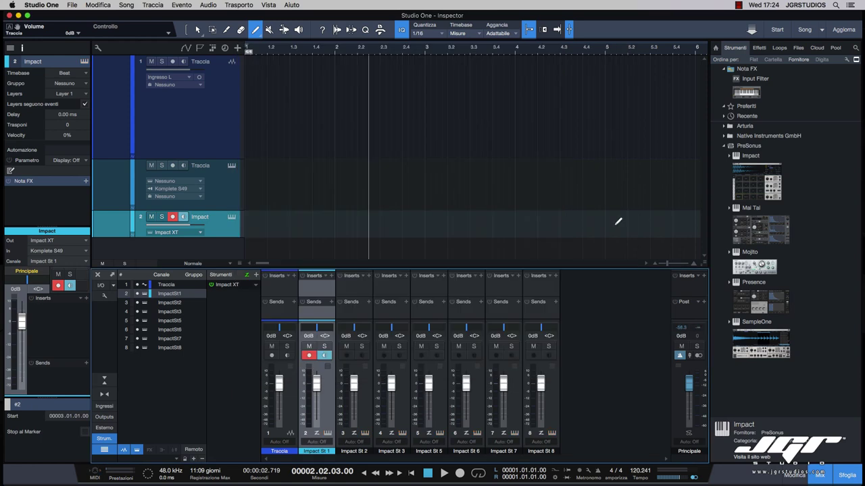
# Step: Select the first audio track, review its Tempo mode choices in the inspector, and switch to the arrow tool
pyautogui.click(200, 118)
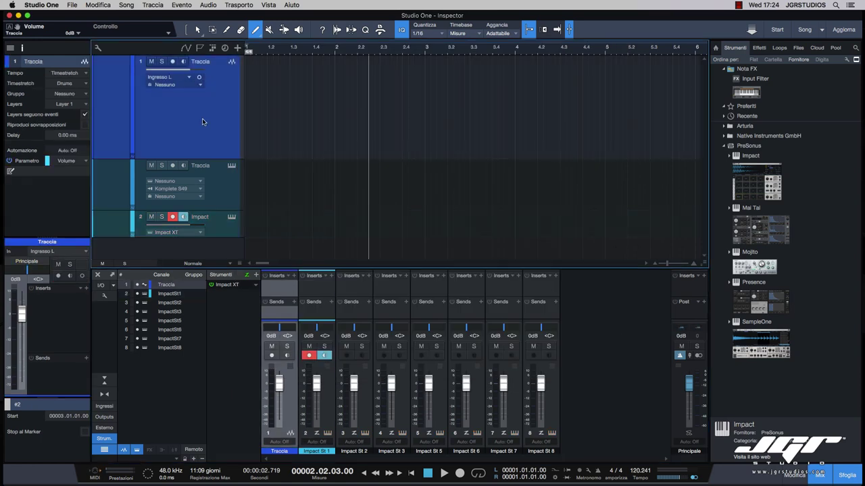
pyautogui.click(22, 49)
pyautogui.click(22, 49)
pyautogui.click(78, 74)
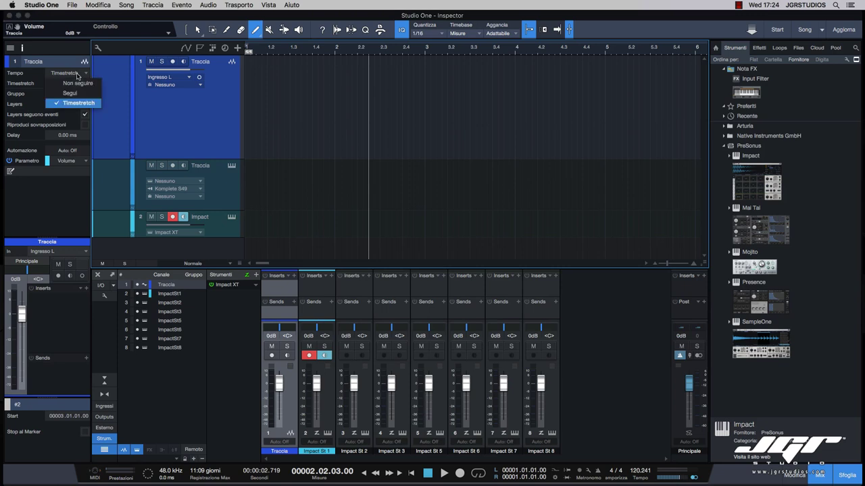
pyautogui.click(77, 74)
pyautogui.press('1')
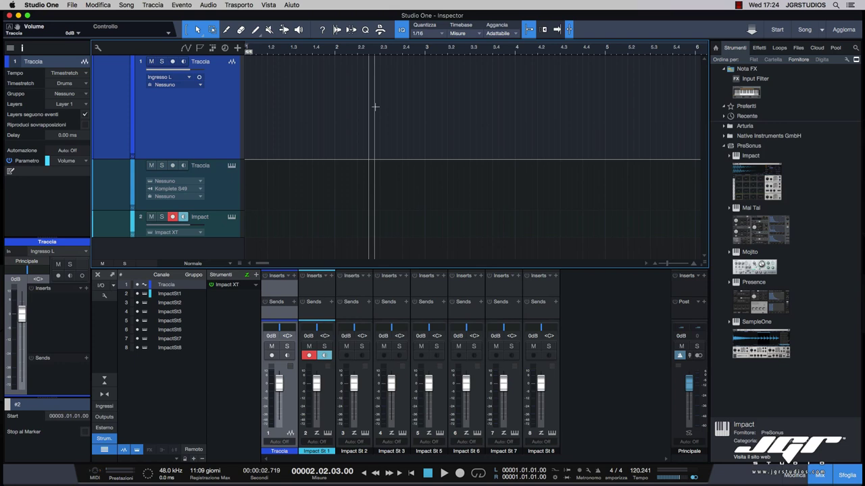
# Step: Try the audio track's Tempo mode as Non seguire, and restore Timestretch with the Drums - Elastique Pro algorithm
pyautogui.click(68, 73)
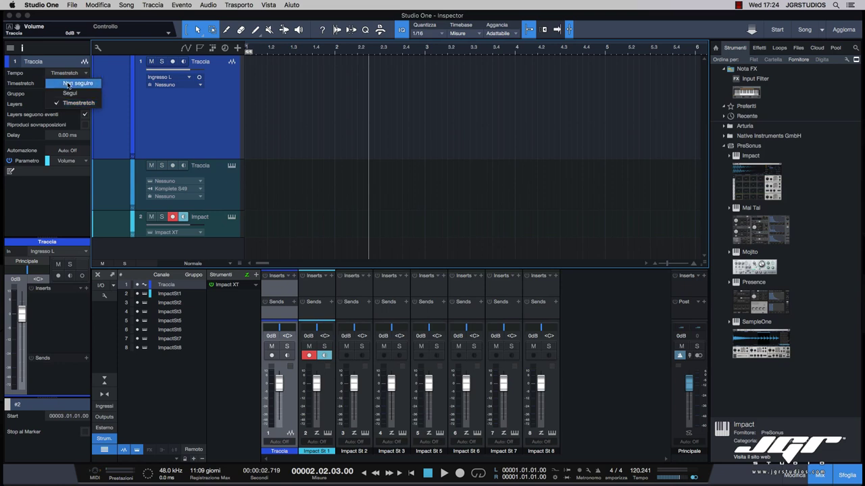
pyautogui.click(67, 84)
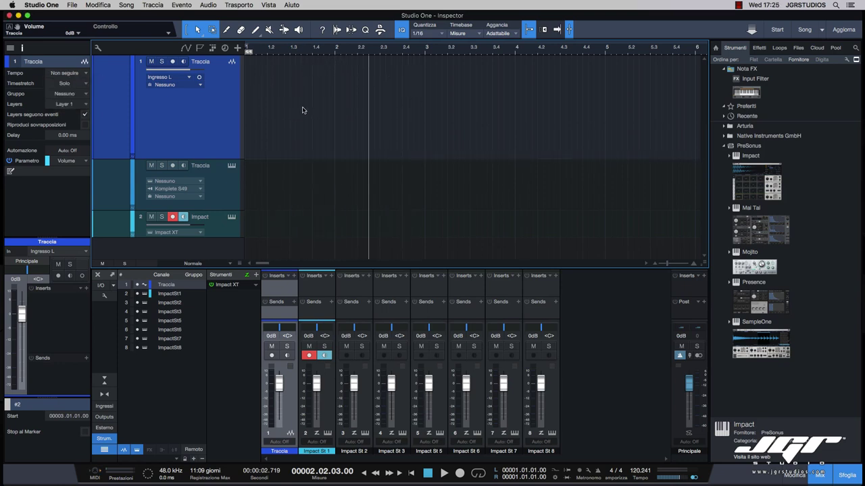
pyautogui.scroll(1, 67, 73)
pyautogui.click(70, 85)
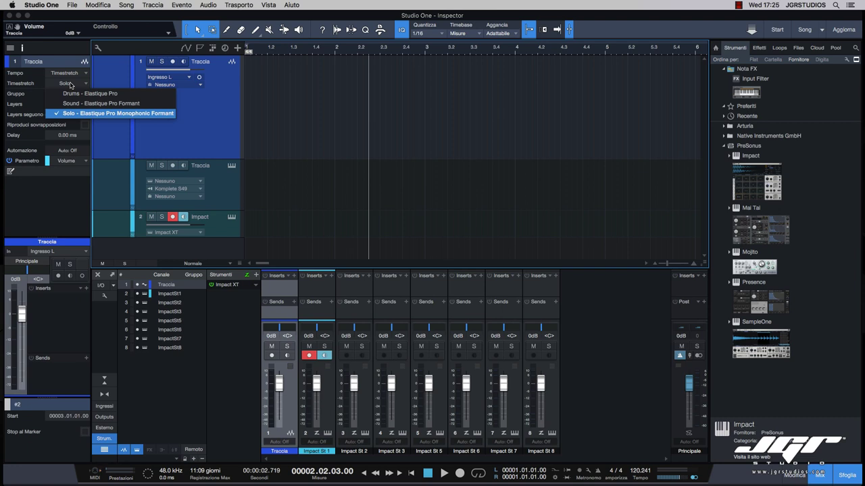
pyautogui.click(74, 95)
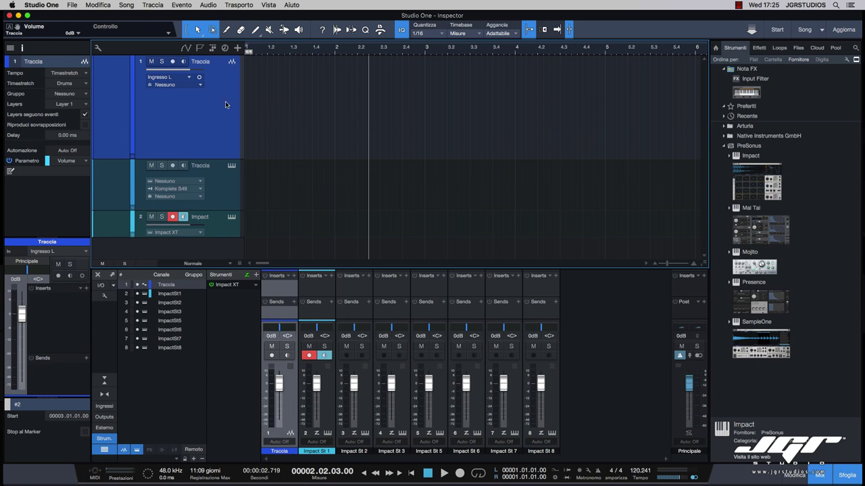
# Step: Review the Drums, Sound and Solo Elastique algorithms offered for the audio track's Timestretch setting
pyautogui.click(80, 84)
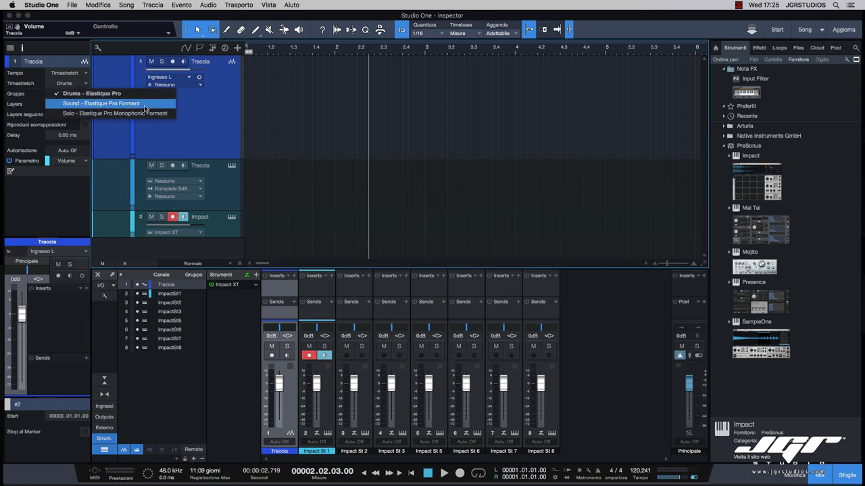
pyautogui.click(260, 98)
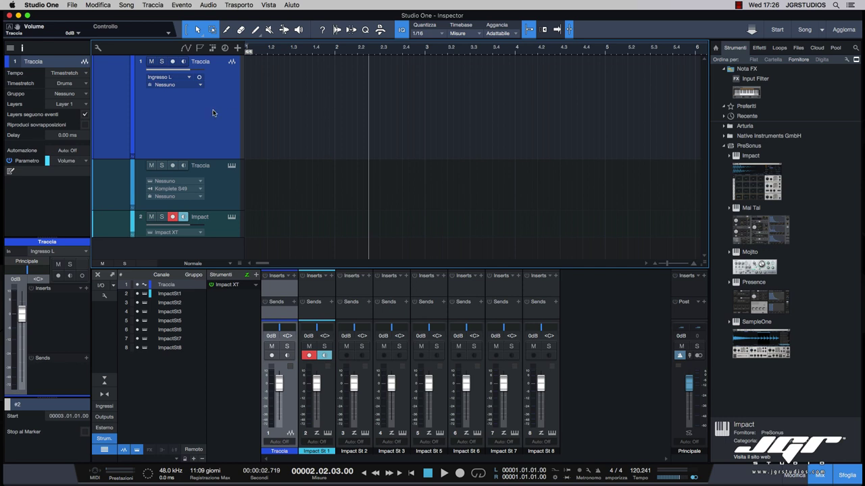
pyautogui.click(73, 83)
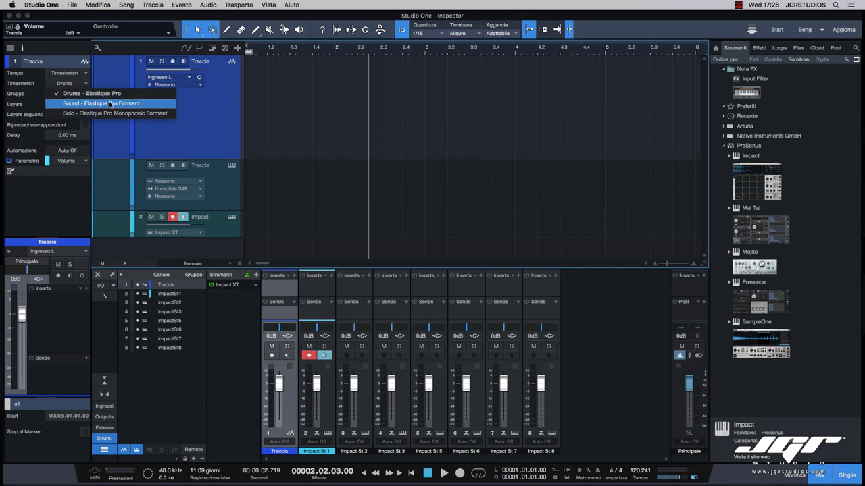
pyautogui.click(22, 97)
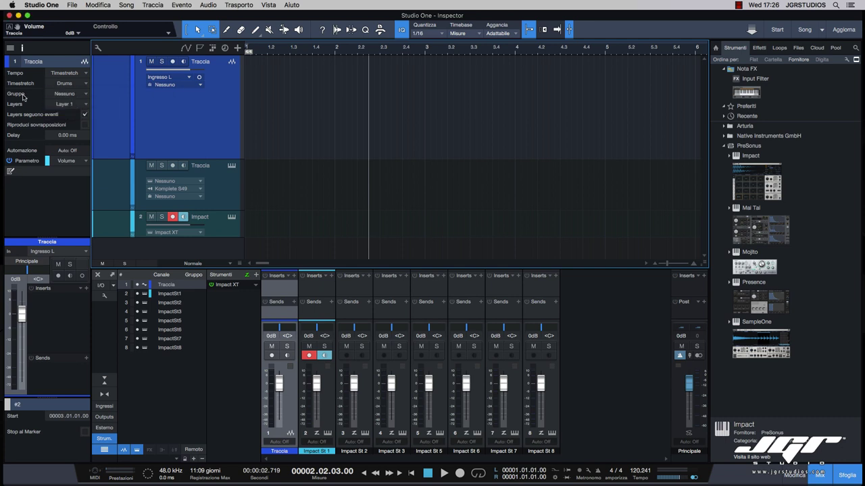
# Step: Add a second audio track below the first and give both audio tracks similar heights in the arrangement
pyautogui.hotkey('shift', 'd')
pyautogui.click(84, 94)
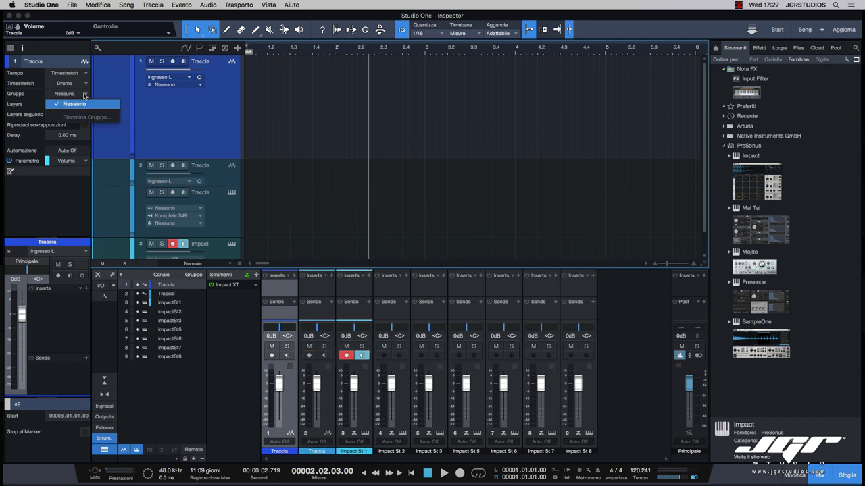
pyautogui.click(184, 108)
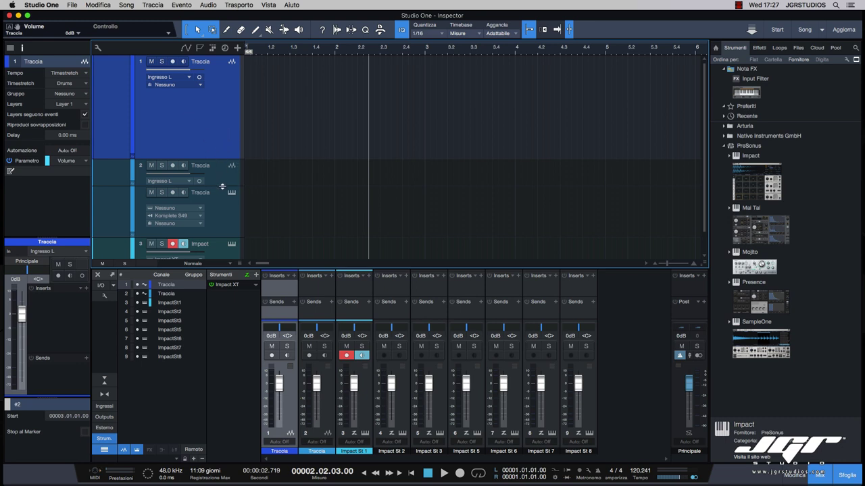
pyautogui.moveTo(222, 187); pyautogui.dragTo(224, 214)
pyautogui.moveTo(220, 159); pyautogui.dragTo(213, 106)
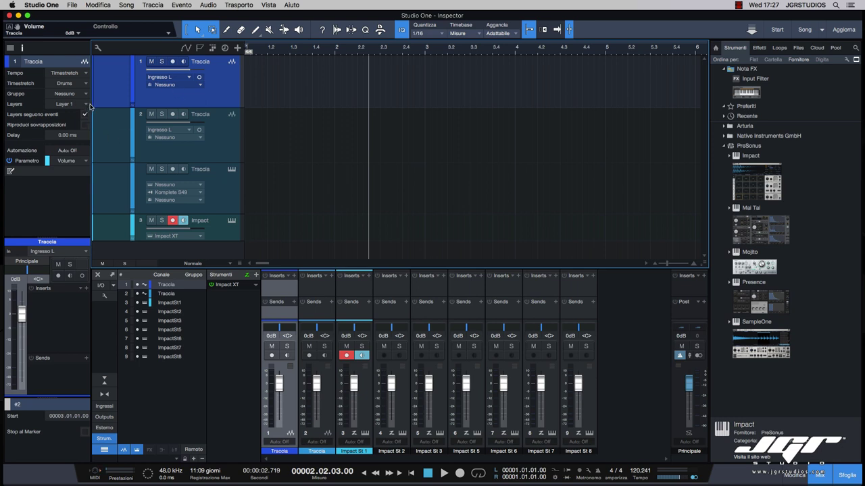
# Step: Turn off the Sostituisci recording mode, enable Take sui Layer, and review the audio track's Layers options
pyautogui.click(62, 106)
pyautogui.click(25, 108)
pyautogui.click(554, 479)
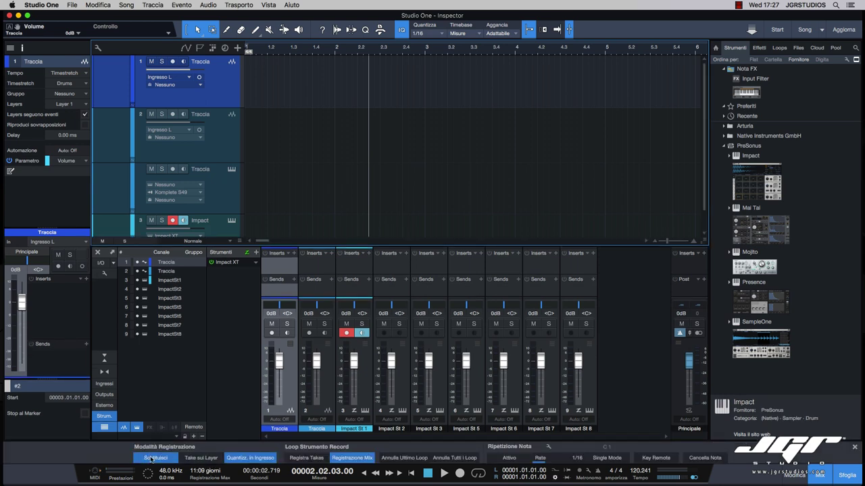
pyautogui.click(155, 459)
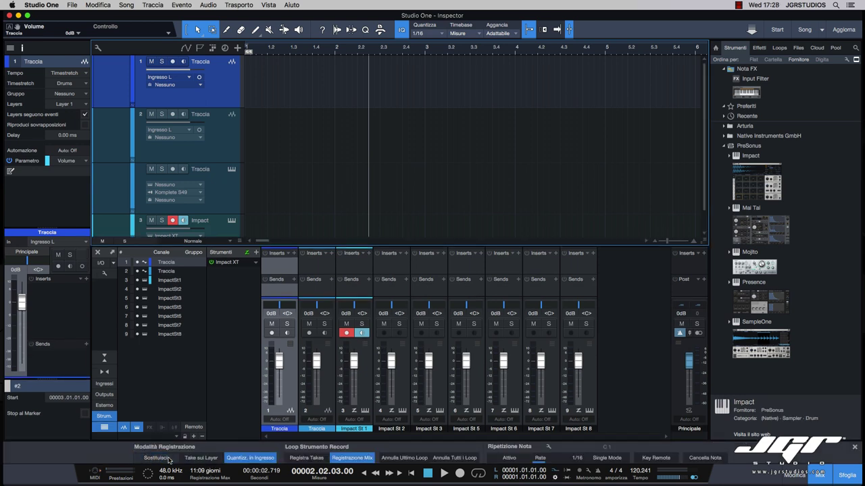
pyautogui.click(194, 459)
pyautogui.click(68, 105)
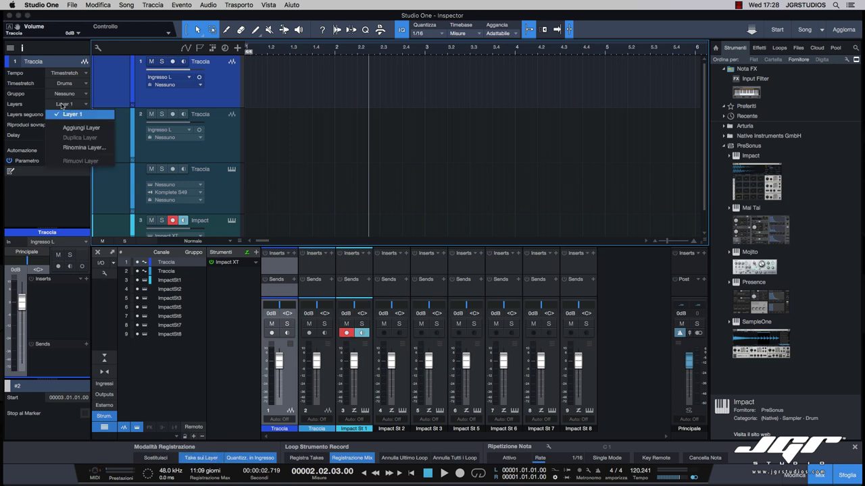
pyautogui.click(66, 110)
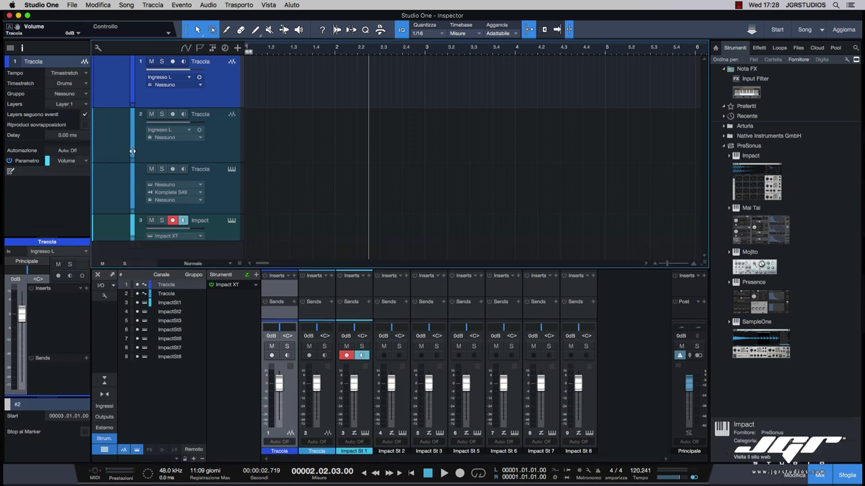
# Step: Check the Layers seguono eventi option and review the automation modes available for the first audio track
pyautogui.click(85, 115)
pyautogui.click(74, 151)
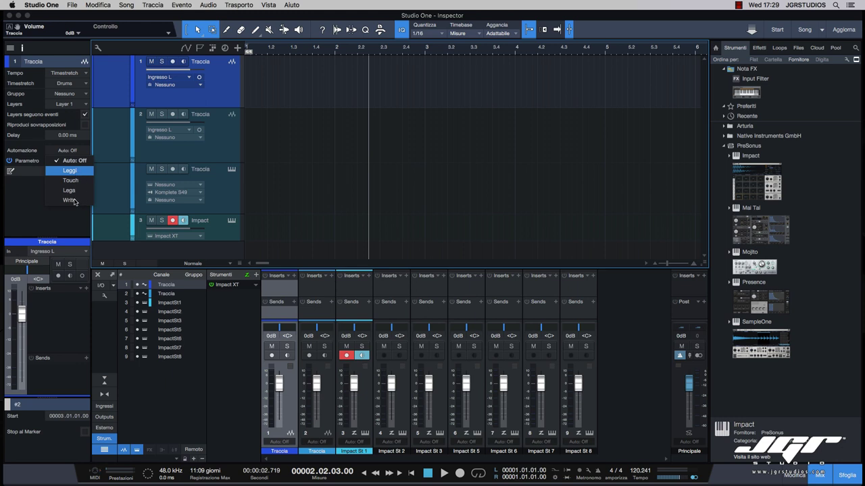
pyautogui.press('Escape')
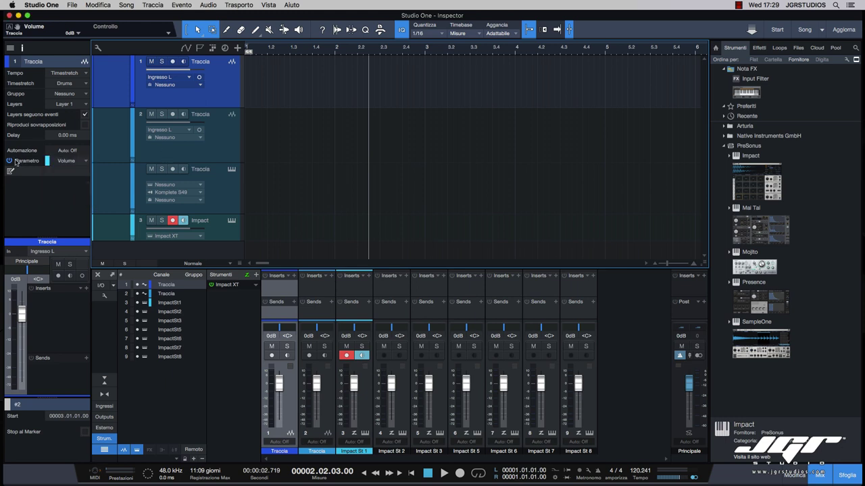
# Step: Set the first audio track's automation parameter to Pan and review the choices for adding or removing parameters
pyautogui.click(77, 162)
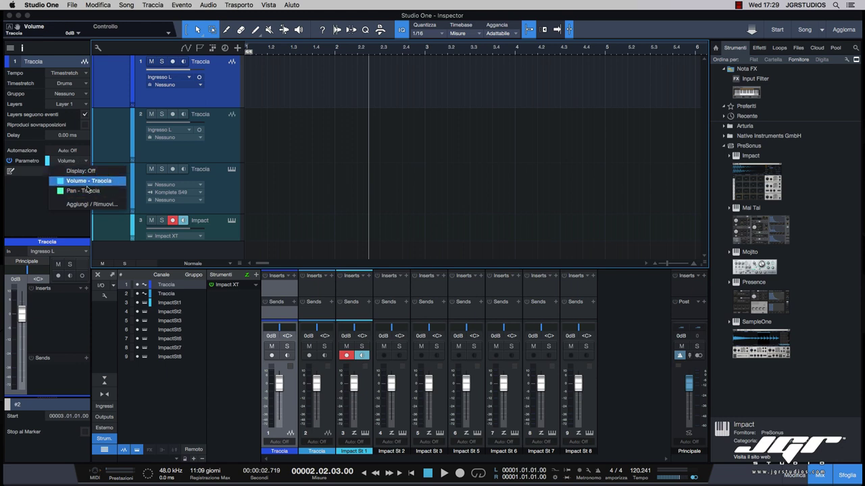
pyautogui.click(84, 181)
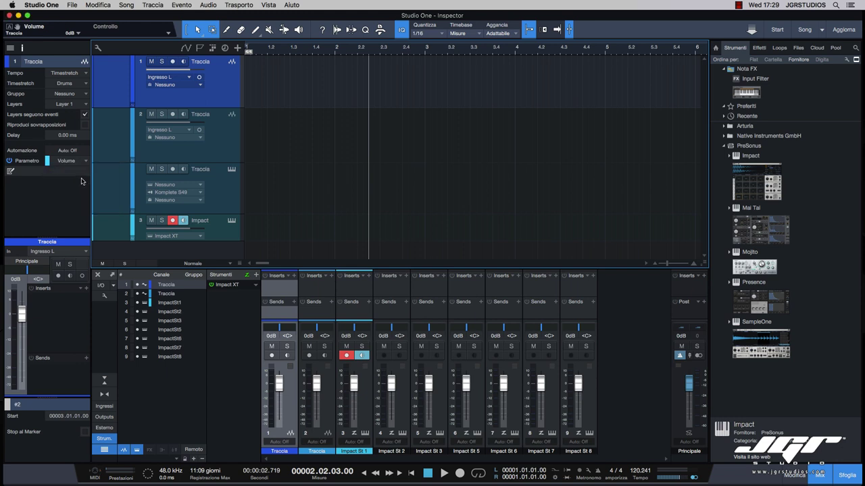
pyautogui.click(77, 162)
pyautogui.click(83, 192)
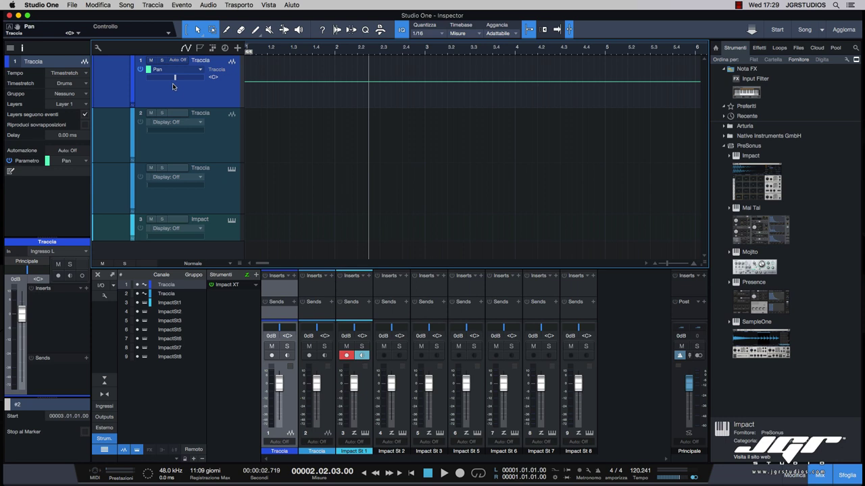
pyautogui.click(68, 162)
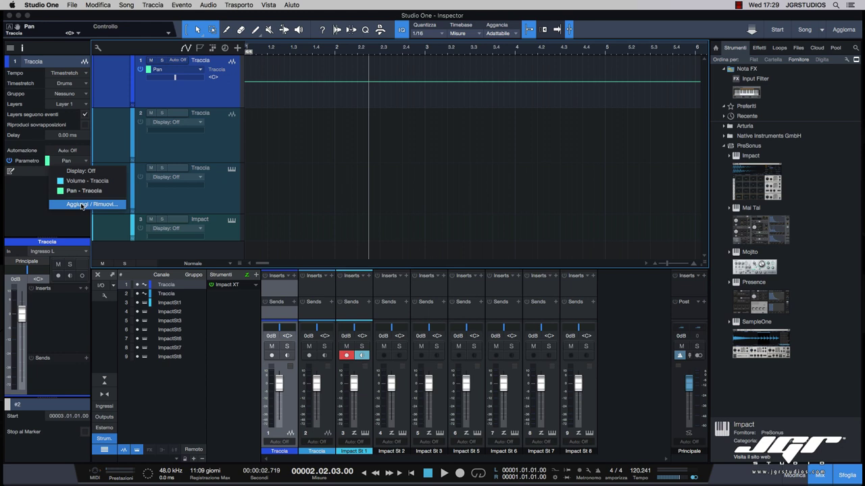
pyautogui.press('Escape')
# Step: View the track notes page of the song information window and close it
pyautogui.click(10, 172)
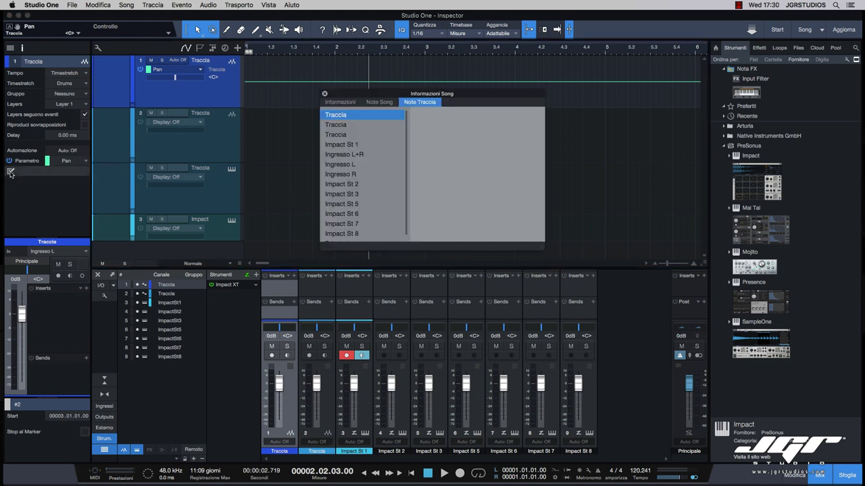
pyautogui.moveTo(461, 97); pyautogui.dragTo(453, 110)
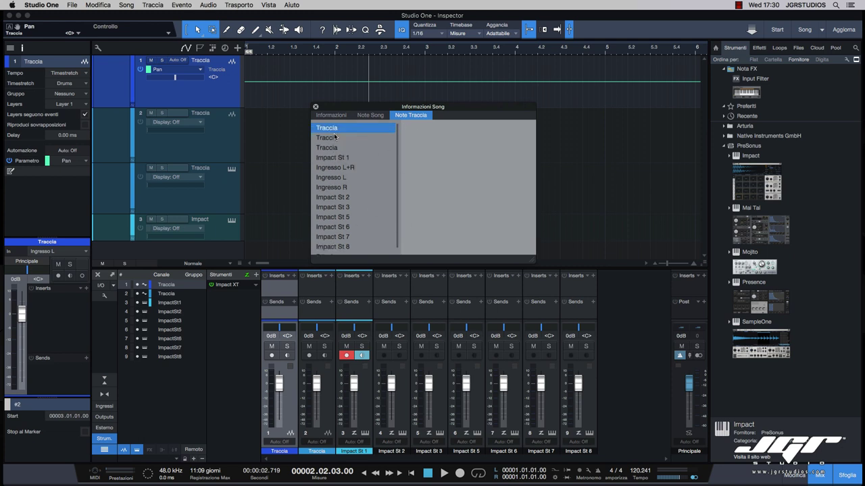
pyautogui.press('Escape')
# Step: Enlarge the inspector's channel section, lower the track volume to about -4.9 dB, and review its input and output routing
pyautogui.moveTo(53, 236)
pyautogui.mouseDown()
pyautogui.moveTo(53, 244)
pyautogui.moveTo(53, 222)
pyautogui.mouseUp()
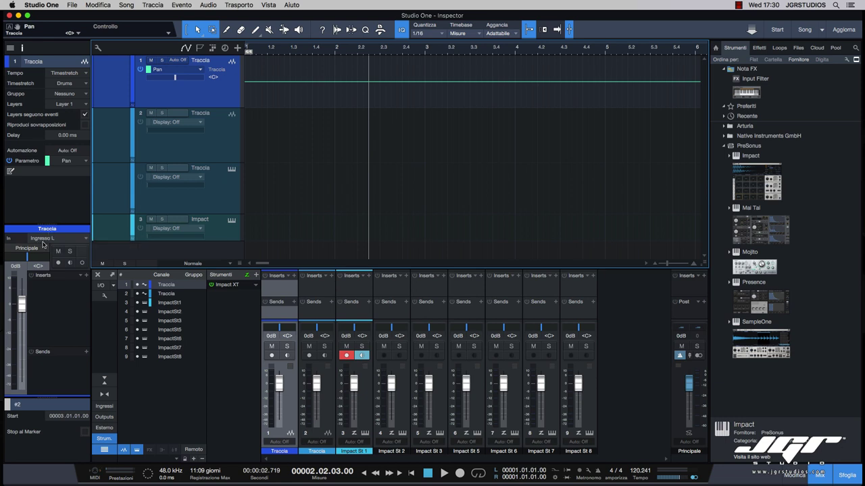
pyautogui.moveTo(22, 306)
pyautogui.mouseDown()
pyautogui.moveTo(60, 305)
pyautogui.moveTo(20, 317)
pyautogui.moveTo(21, 333)
pyautogui.moveTo(21, 313)
pyautogui.moveTo(21, 348)
pyautogui.moveTo(21, 291)
pyautogui.moveTo(21, 316)
pyautogui.mouseUp()
pyautogui.click(43, 240)
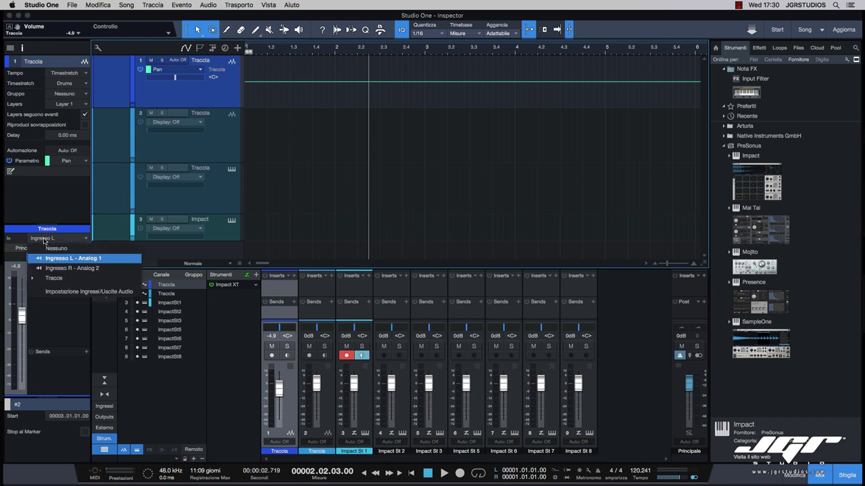
pyautogui.click(26, 248)
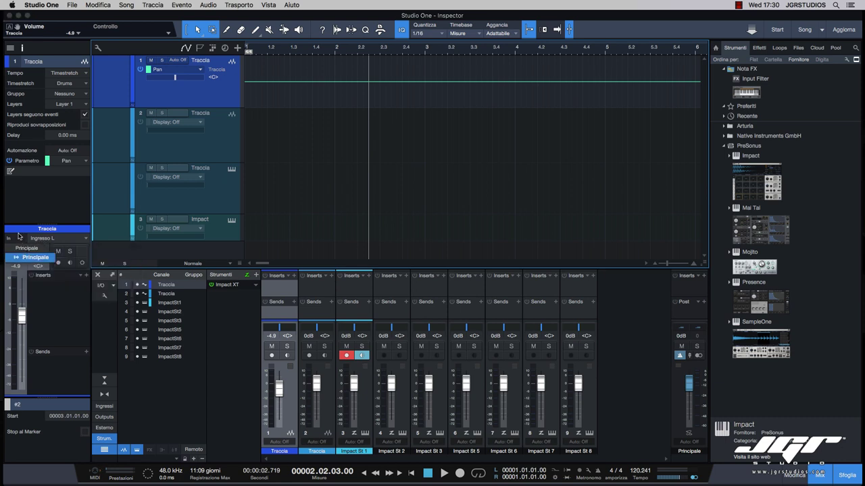
pyautogui.click(19, 235)
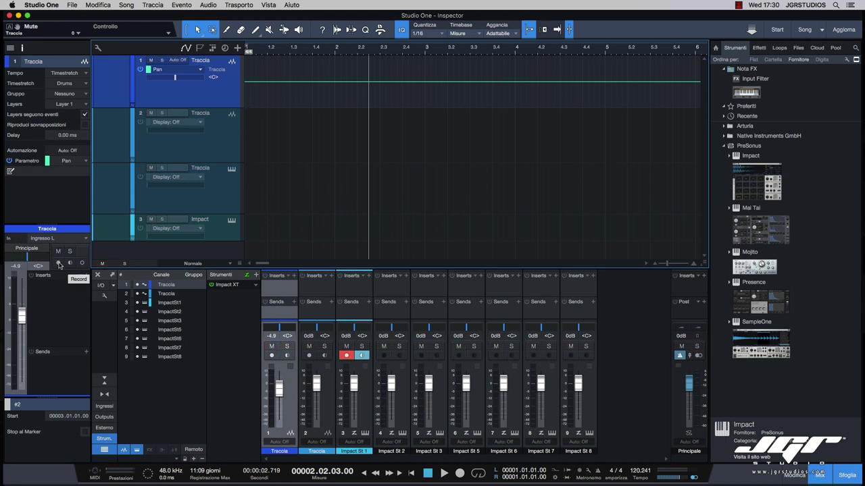
# Step: Toggle the audio track's record arm and its mono/stereo channel mode on and off from the inspector
pyautogui.click(59, 264)
pyautogui.click(59, 264)
pyautogui.click(81, 263)
pyautogui.click(81, 264)
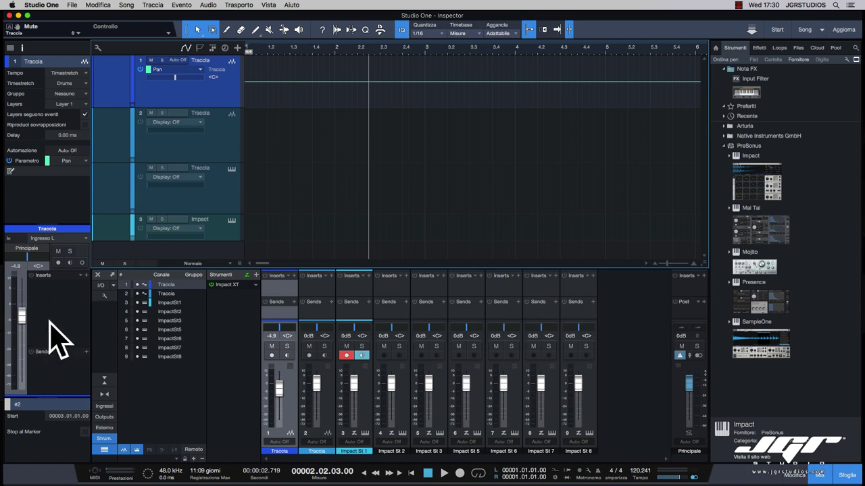
# Step: Insert the Ampire effect on the first audio track, close its window, and enlarge the inspector's event section
pyautogui.click(86, 275)
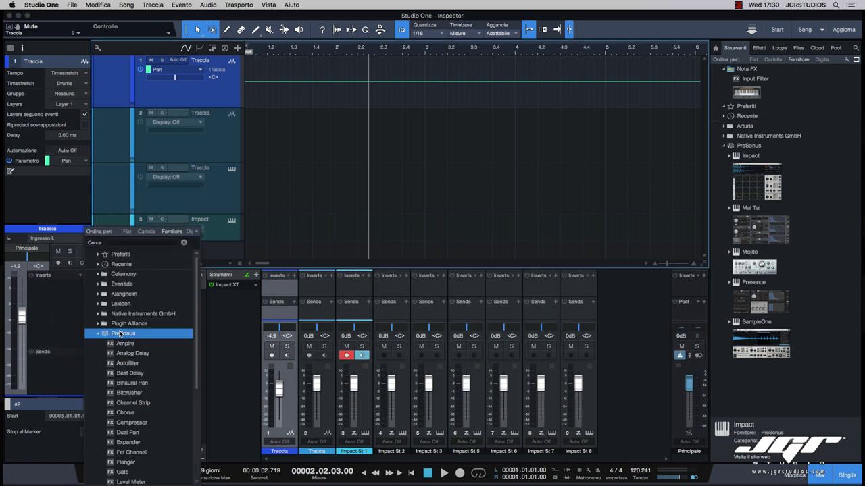
pyautogui.click(125, 343)
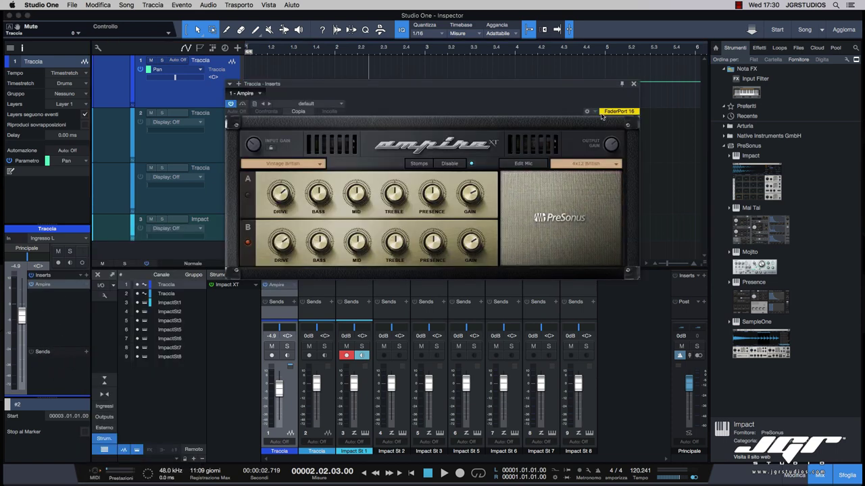
pyautogui.click(633, 83)
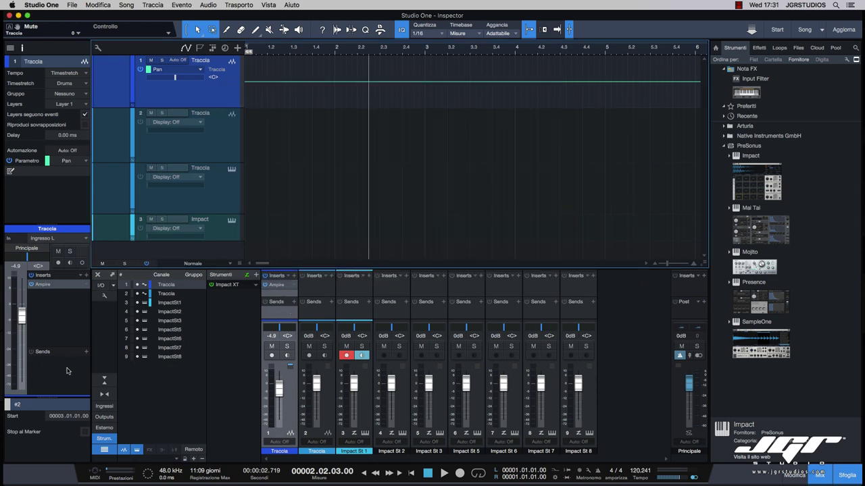
pyautogui.moveTo(56, 396); pyautogui.dragTo(53, 380)
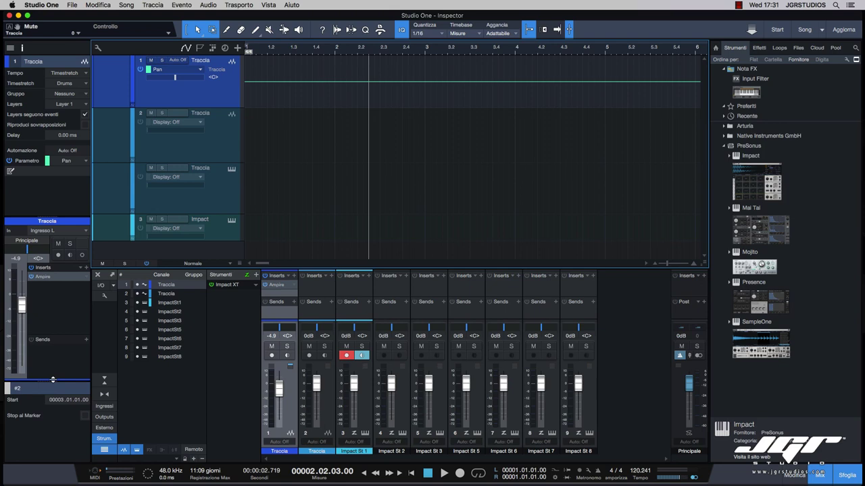
# Step: Hide the track automation and place the R&B Atmo loop 02 Horror Cmin at the start of the first audio track
pyautogui.click(186, 49)
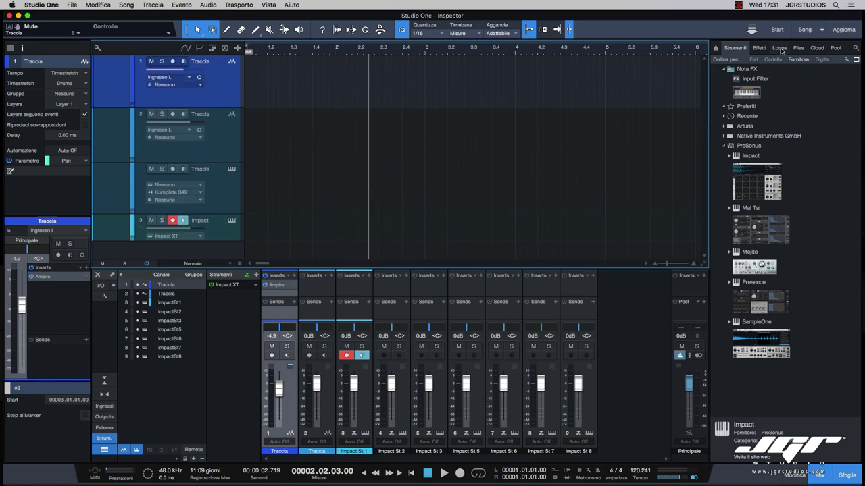
pyautogui.click(779, 48)
pyautogui.click(716, 177)
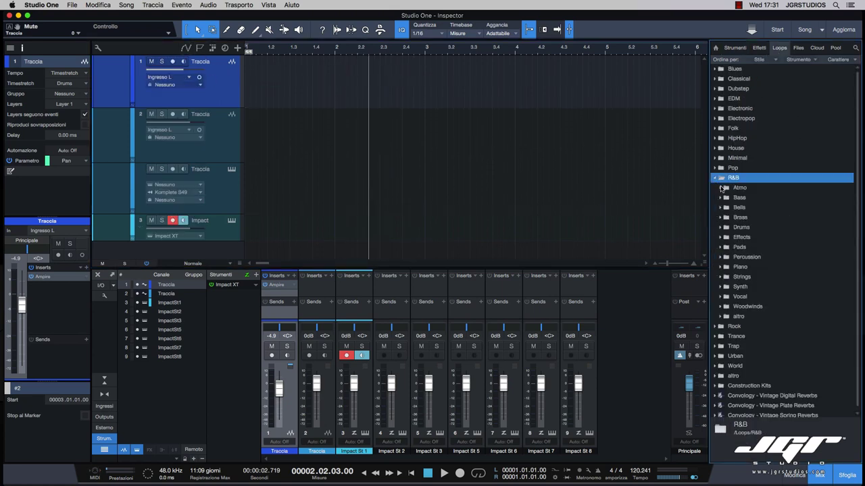
pyautogui.click(743, 197)
pyautogui.moveTo(758, 209); pyautogui.dragTo(399, 96)
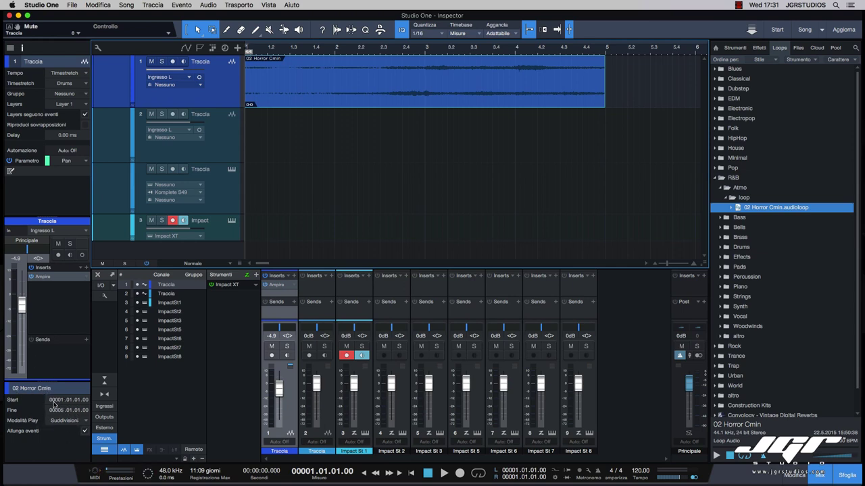
# Step: Review the play mode choices for the 02 Horror Cmin event and toggle Allunga eventi off and on again
pyautogui.click(83, 424)
pyautogui.click(84, 424)
pyautogui.click(84, 433)
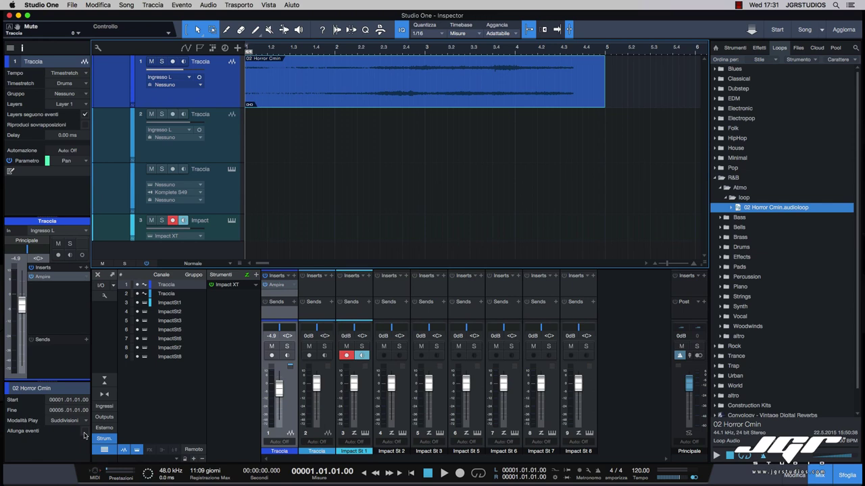
pyautogui.click(84, 433)
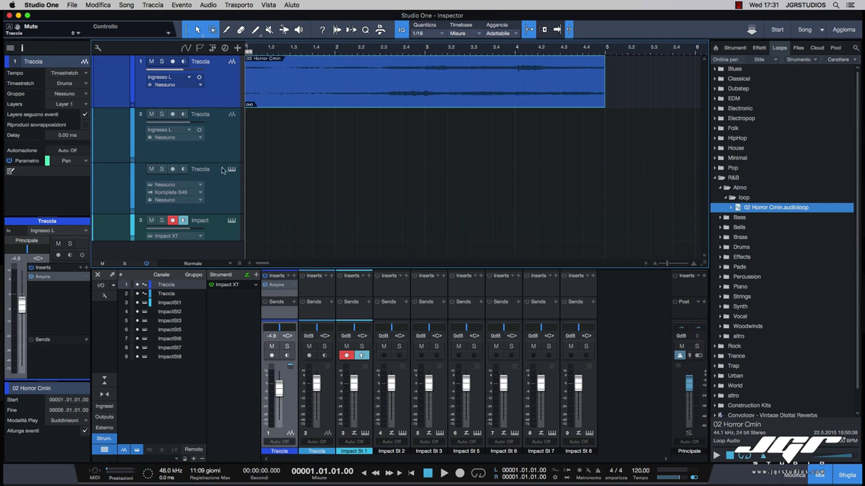
# Step: Select the unnumbered instrument track and switch its timebase to Secondi and back to Beat
pyautogui.click(222, 186)
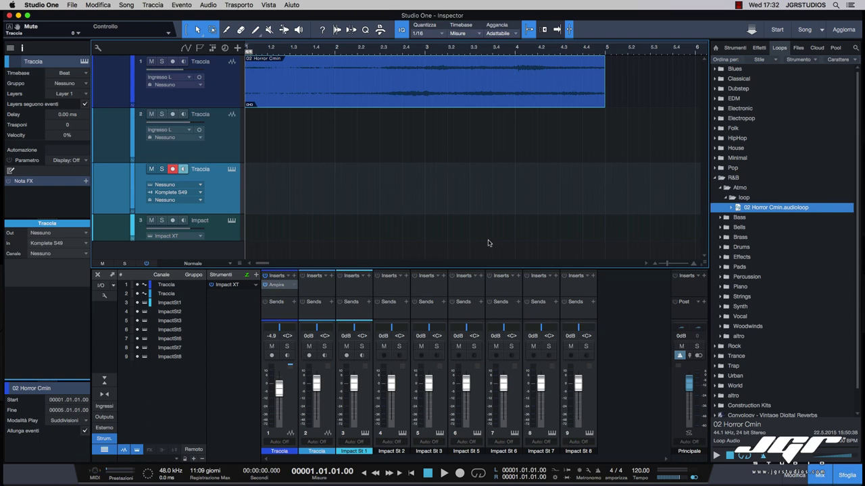
pyautogui.click(66, 74)
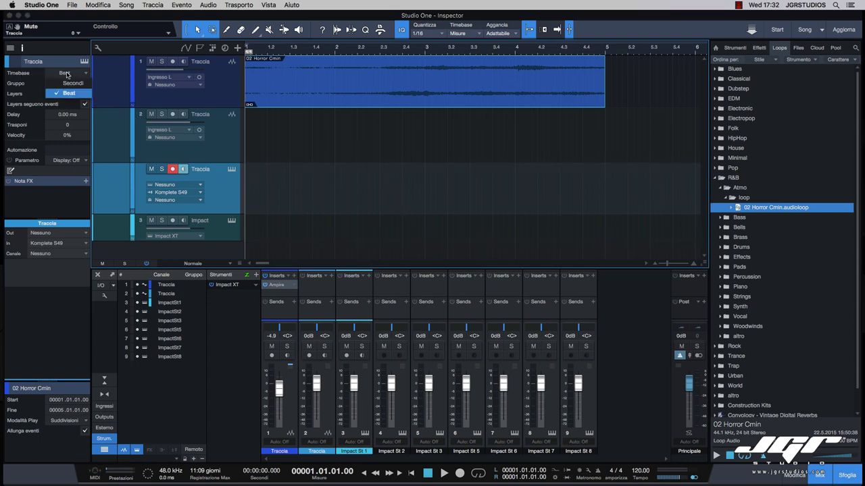
pyautogui.click(67, 80)
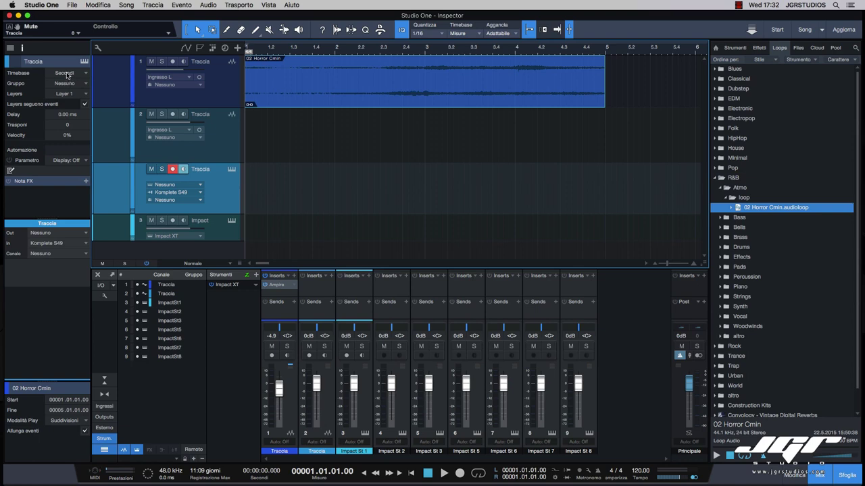
pyautogui.click(67, 75)
pyautogui.click(67, 93)
# Step: Review the group and layer choices of the instrument track in the inspector
pyautogui.click(84, 84)
pyautogui.click(20, 92)
pyautogui.click(86, 94)
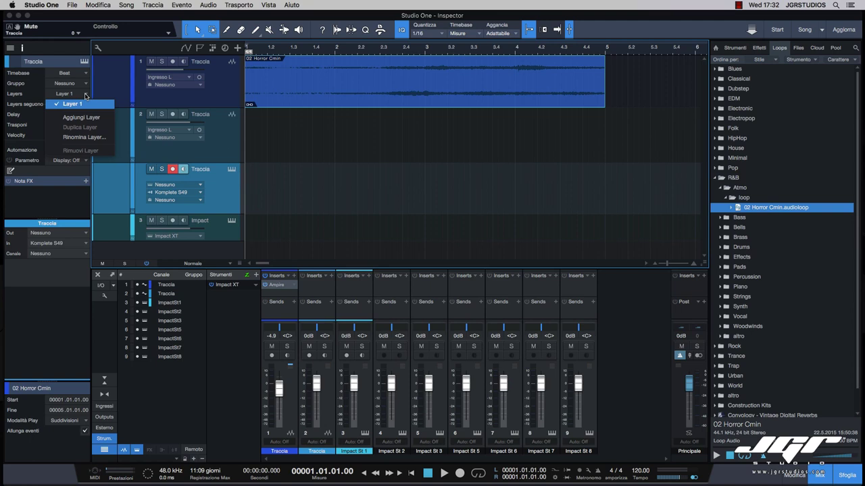
pyautogui.click(18, 95)
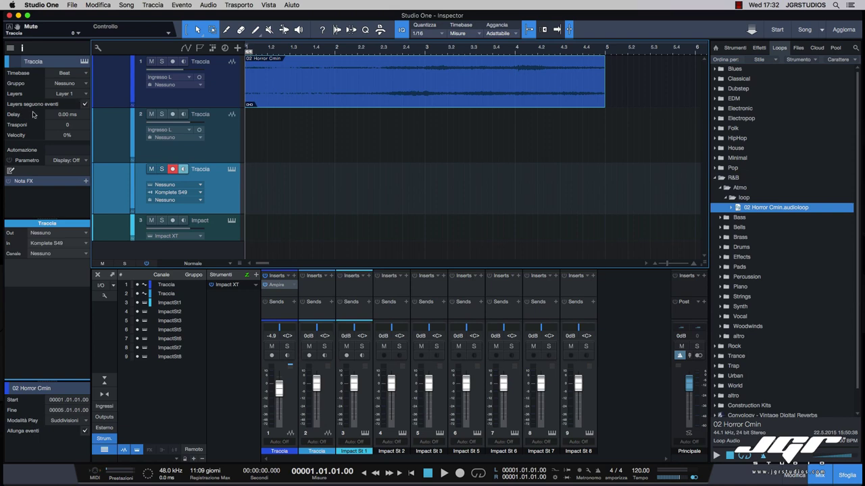
# Step: Create an empty one-bar part at the start of the unnumbered instrument track
pyautogui.doubleClick(67, 125)
pyautogui.press('Escape')
pyautogui.hotkey('ctrl', 'v')
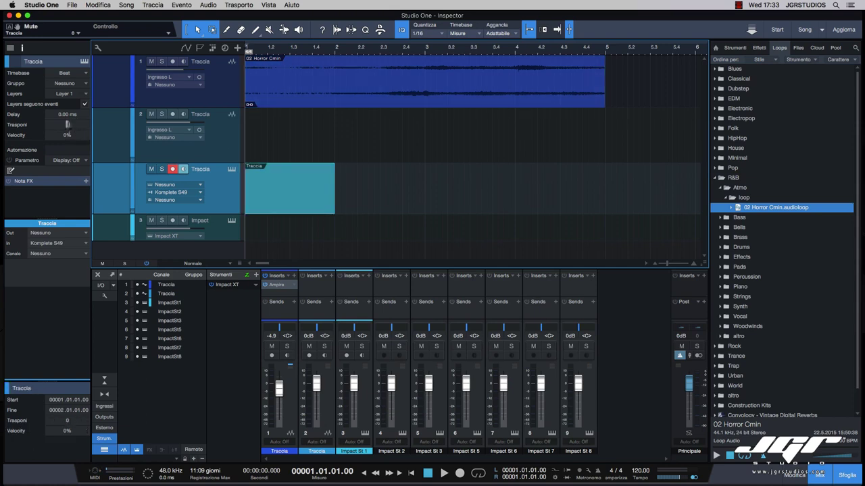
# Step: Set the instrument track's transpose to -12 and reset it to 0
pyautogui.click(67, 126)
pyautogui.write('-12')
pyautogui.press('Return')
pyautogui.keyDown('alt'); pyautogui.click(67, 125); pyautogui.keyUp('alt')
# Step: Open the instrument track's velocity value for editing and review its automation parameter choices
pyautogui.click(68, 138)
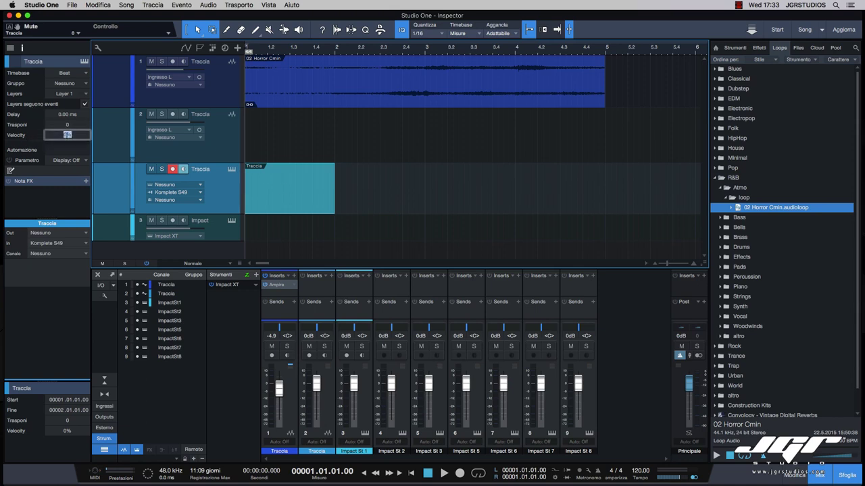
pyautogui.click(30, 138)
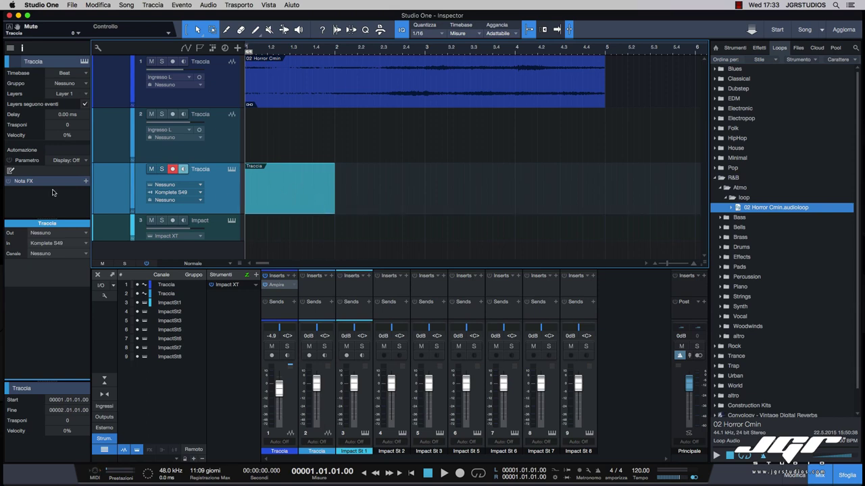
pyautogui.click(78, 161)
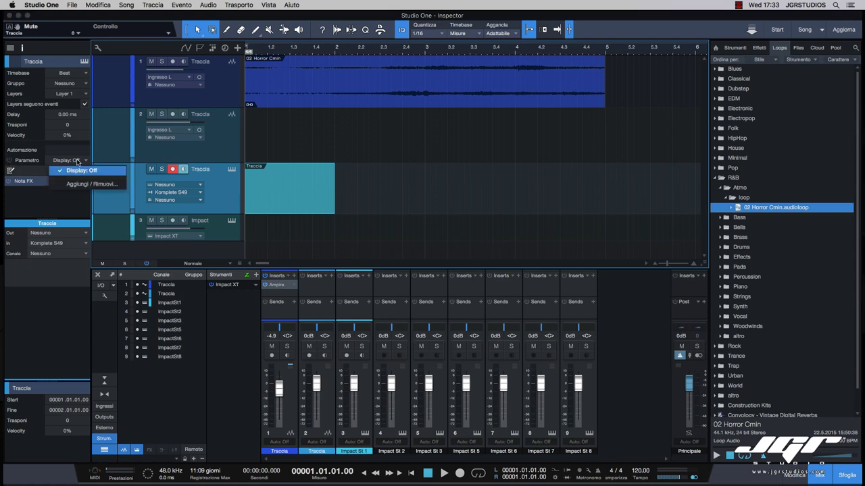
pyautogui.click(71, 198)
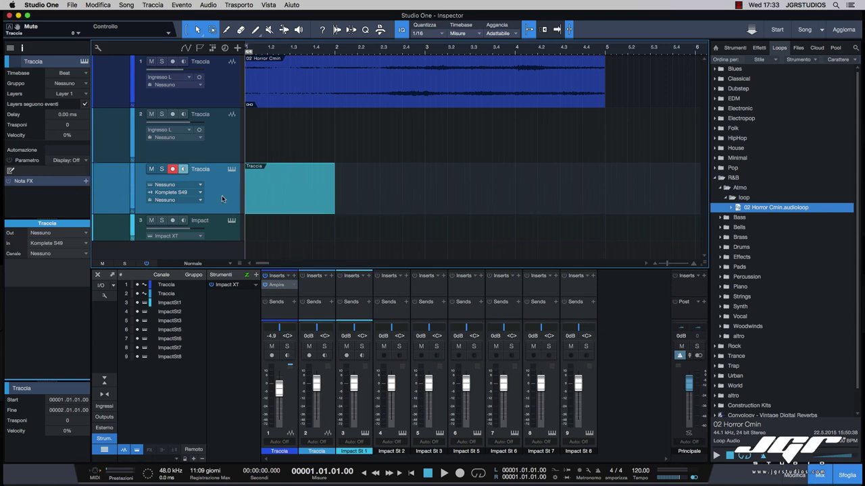
# Step: Select the Impact track, view its track notes in the song information window, and close the window
pyautogui.click(220, 231)
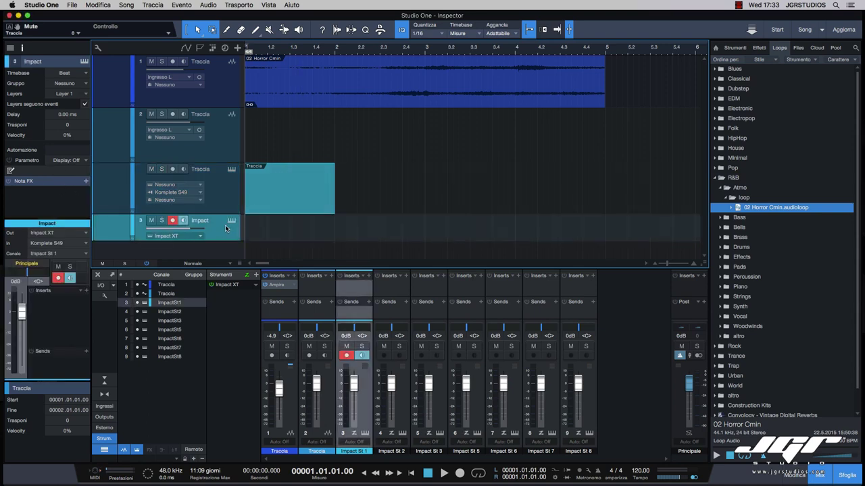
pyautogui.click(10, 171)
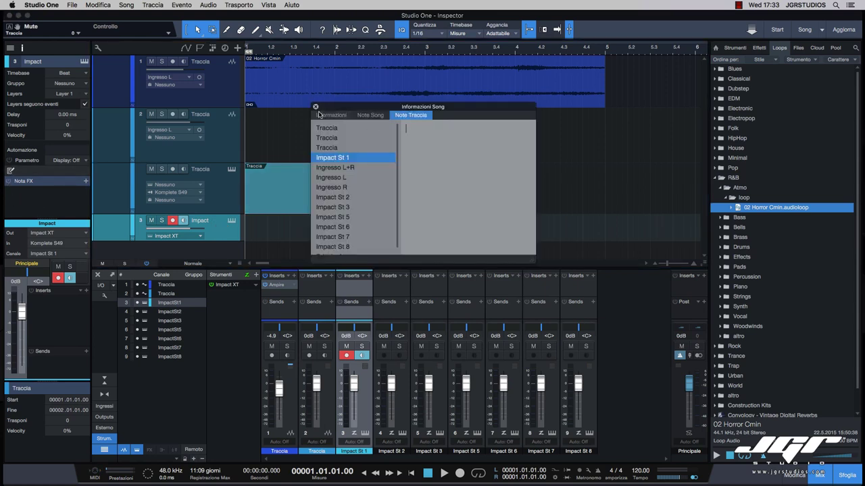
pyautogui.click(315, 106)
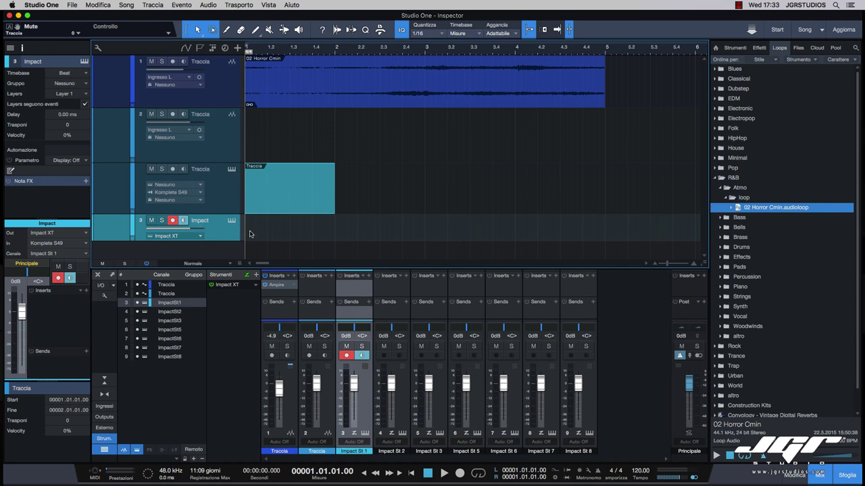
# Step: Move the one-bar instrument part onto the Impact track, add the Input Filter note effect, and close its window
pyautogui.moveTo(249, 233); pyautogui.dragTo(252, 230)
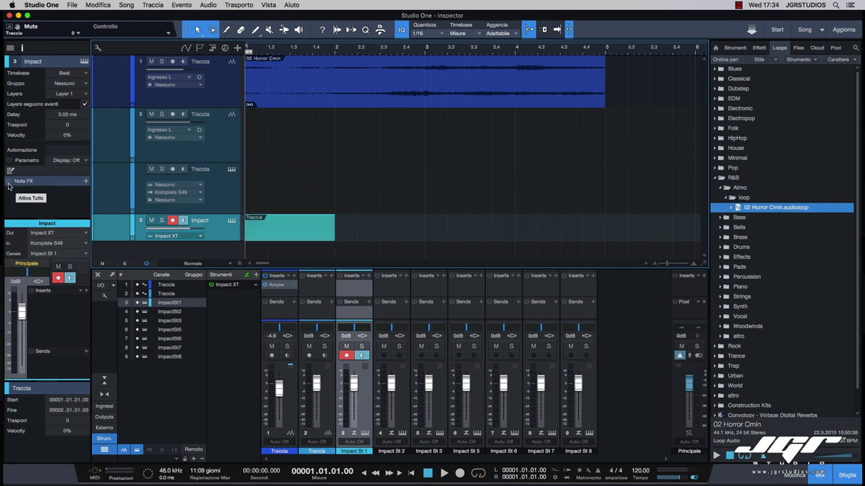
pyautogui.click(9, 184)
pyautogui.click(73, 188)
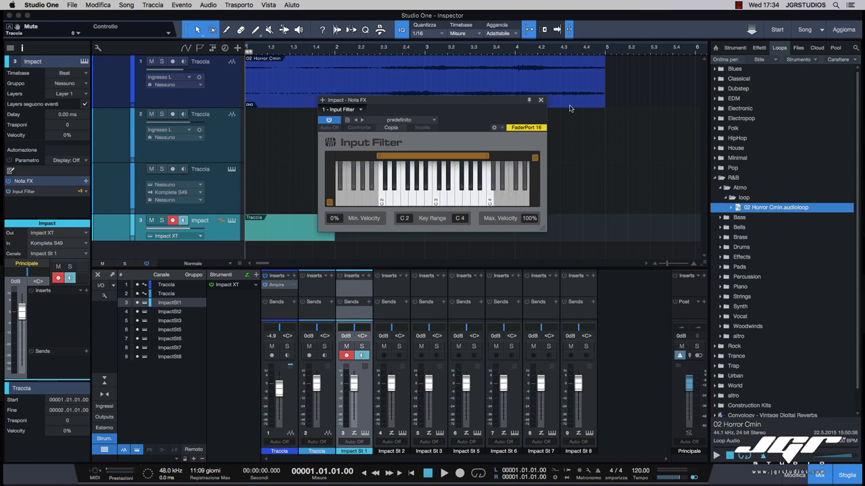
pyautogui.click(540, 100)
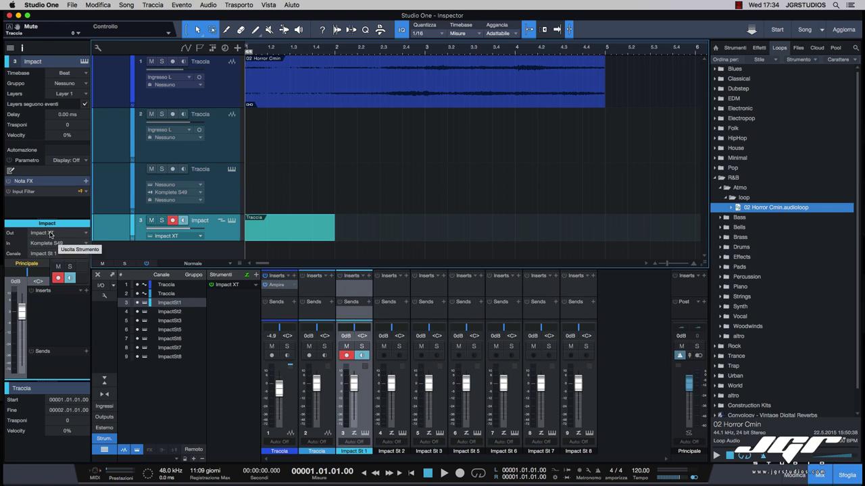
# Step: Review the Impact track's instrument output choices and input choices, keeping Komplete S49 as the input
pyautogui.click(50, 234)
pyautogui.click(50, 233)
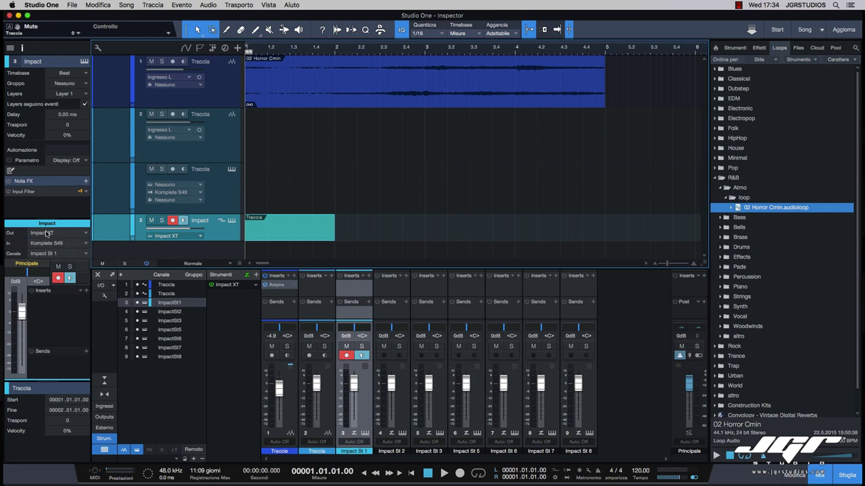
pyautogui.click(48, 234)
pyautogui.click(50, 252)
pyautogui.click(47, 244)
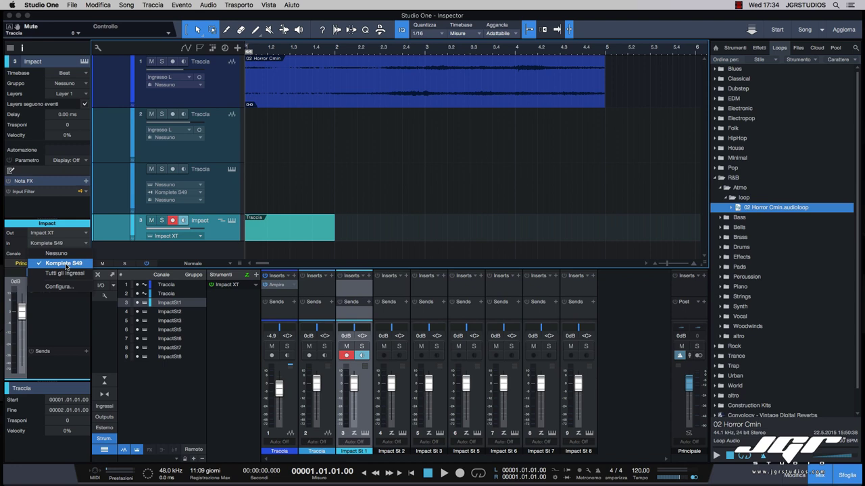
pyautogui.click(64, 263)
# Step: Lower the volume of channel Impact St 2 to about -12.7 dB and Impact St 5 to about -10 dB from the inspector
pyautogui.click(50, 253)
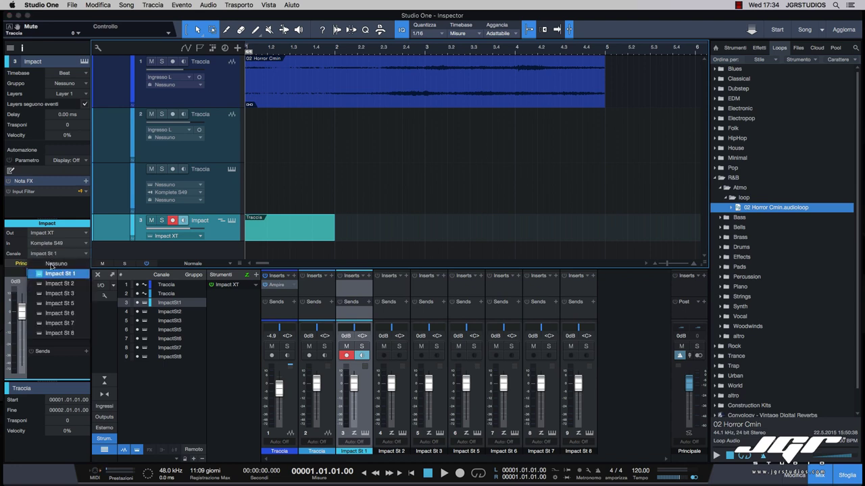
pyautogui.click(54, 284)
pyautogui.moveTo(20, 304); pyautogui.dragTo(21, 322)
pyautogui.click(54, 254)
pyautogui.click(59, 303)
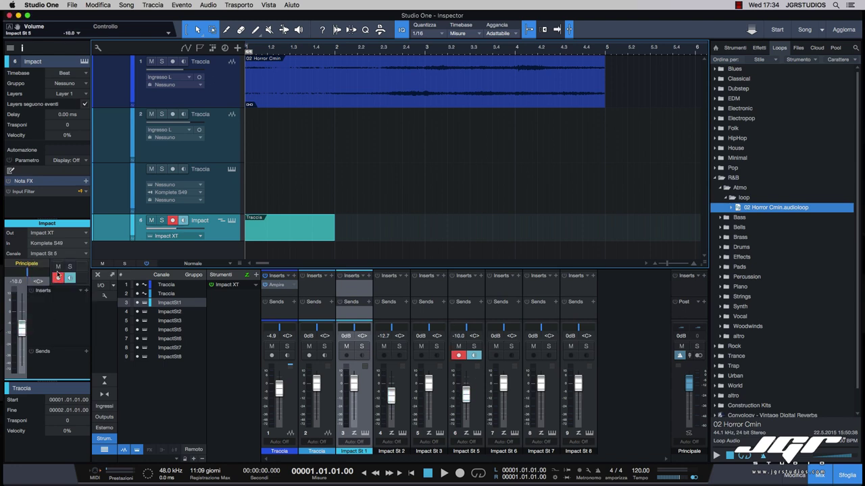
# Step: Lower the volume of channel Impact St 6 to about -24.7 dB and Impact St 7 to about -39.3 dB from the inspector
pyautogui.click(57, 253)
pyautogui.click(64, 315)
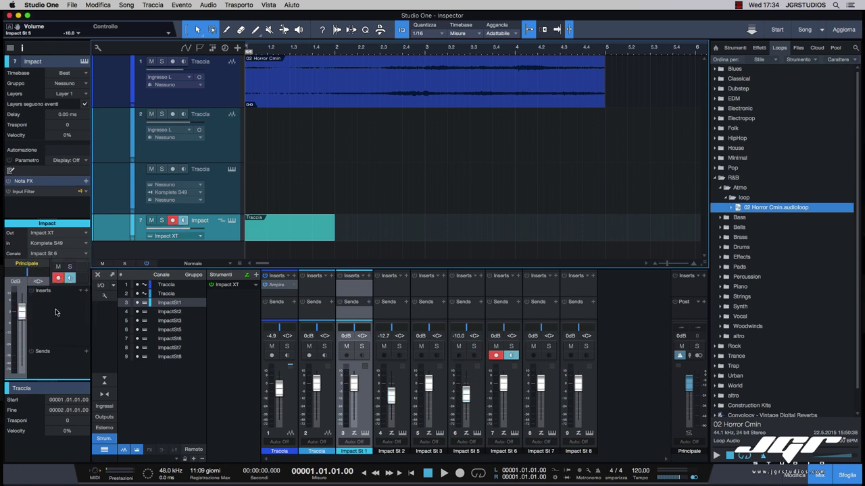
pyautogui.moveTo(22, 312); pyautogui.dragTo(21, 352)
pyautogui.click(74, 255)
pyautogui.click(59, 322)
# Step: Raise the volume of channel Impact St 8 to about +4.6 dB and return the inspector's channel to Impact St 1
pyautogui.click(61, 254)
pyautogui.click(57, 333)
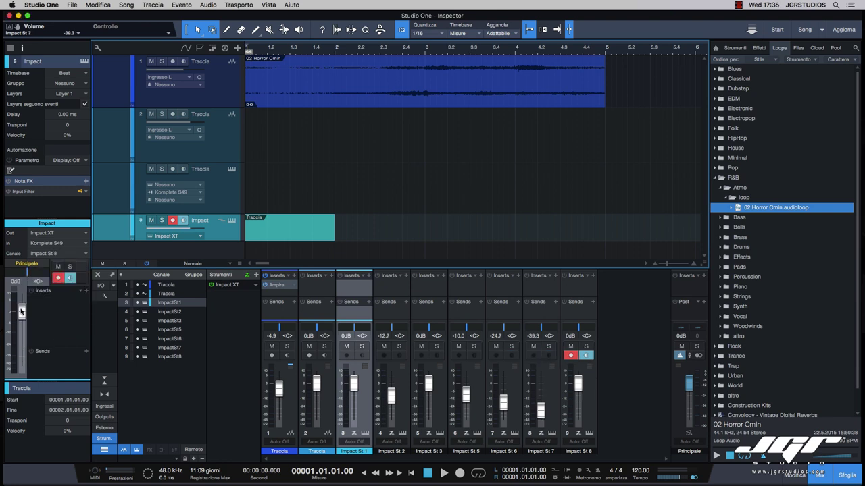
pyautogui.moveTo(22, 311); pyautogui.dragTo(22, 300)
pyautogui.click(49, 255)
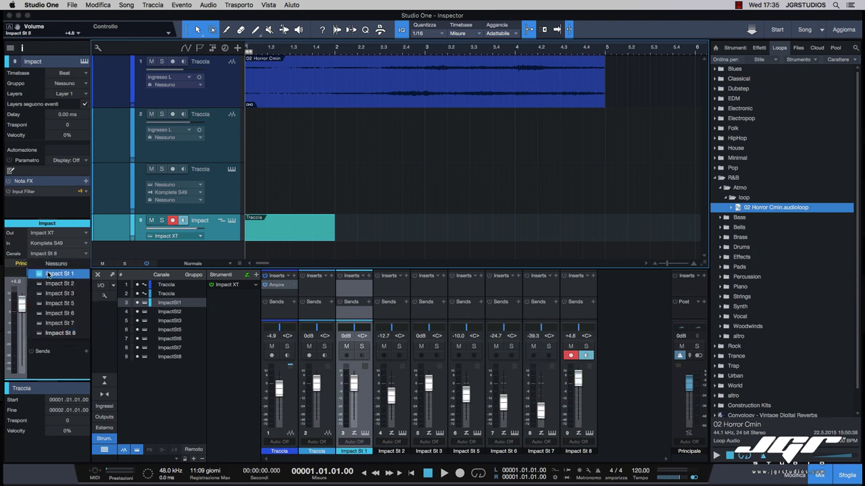
pyautogui.click(55, 273)
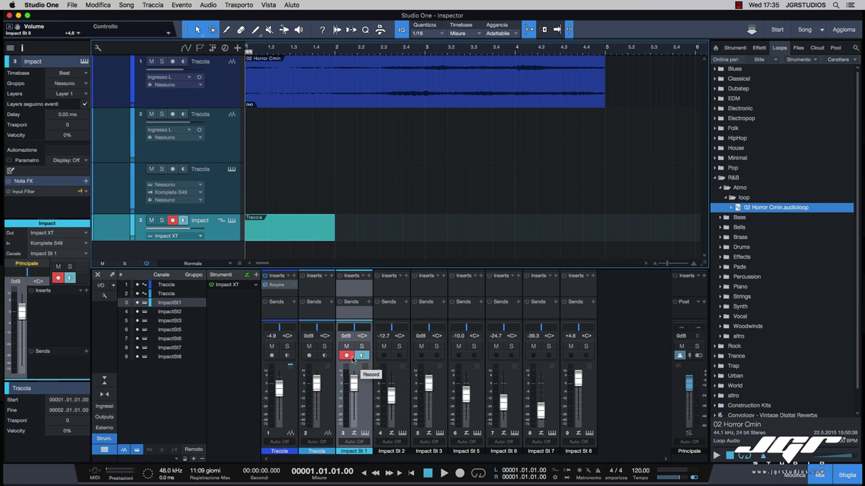
# Step: Turn off monitoring and record arm for the Impact track and open the Impact XT instrument window
pyautogui.click(69, 279)
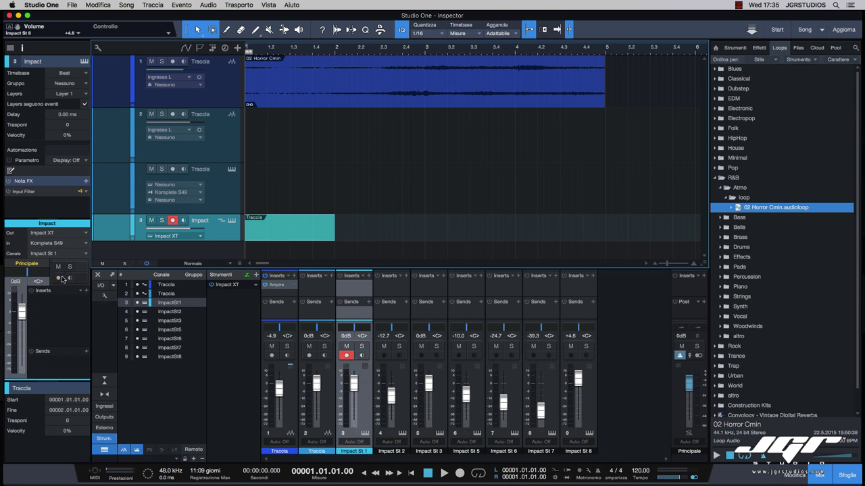
pyautogui.click(58, 278)
pyautogui.click(365, 433)
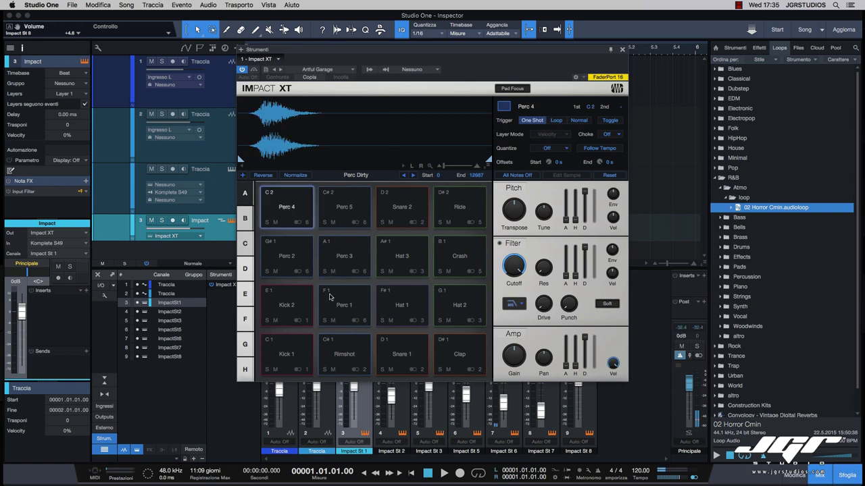
# Step: Audition the Kick 1 pad in Impact XT, then close its window and place the playback cursor at 00001.03.02.00
pyautogui.click(295, 348)
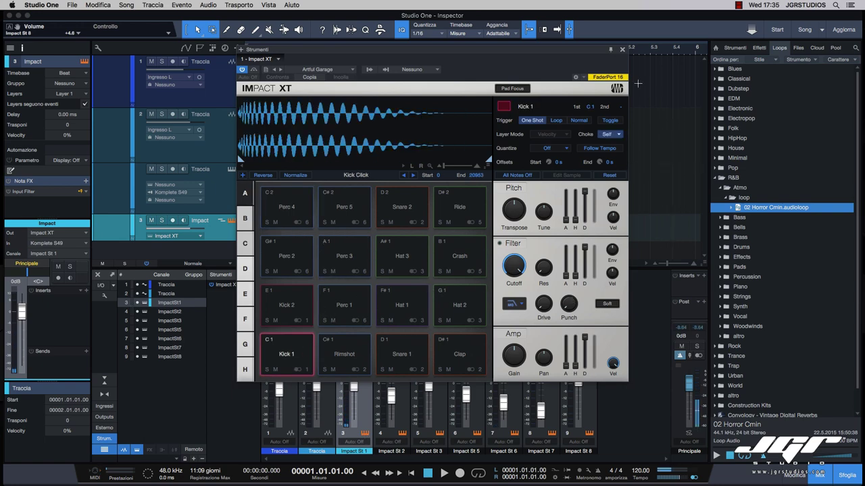
pyautogui.click(365, 433)
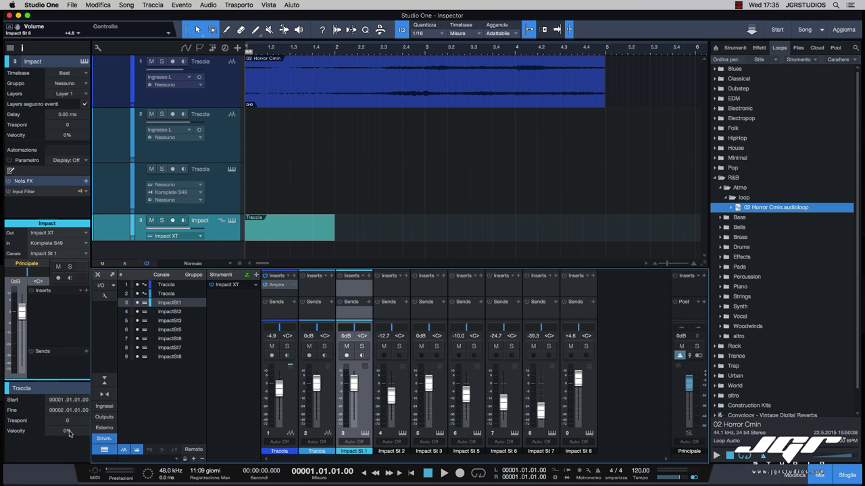
pyautogui.click(295, 231)
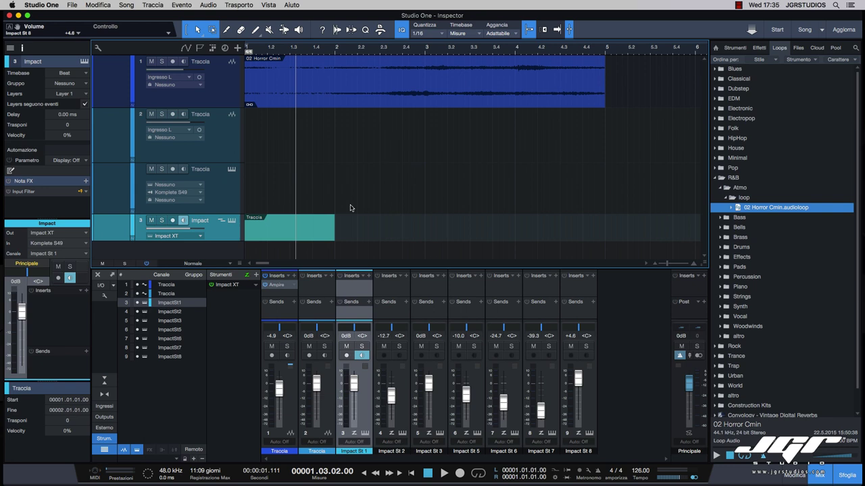
pyautogui.click(738, 6)
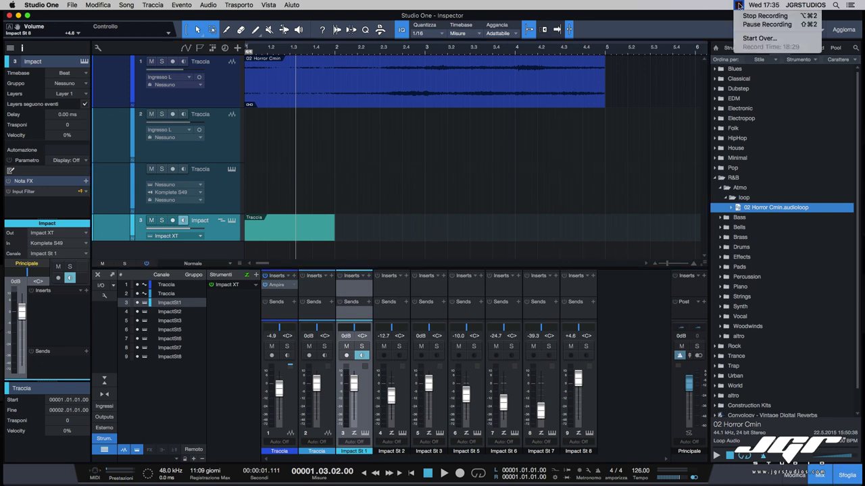
pyautogui.press('Escape')
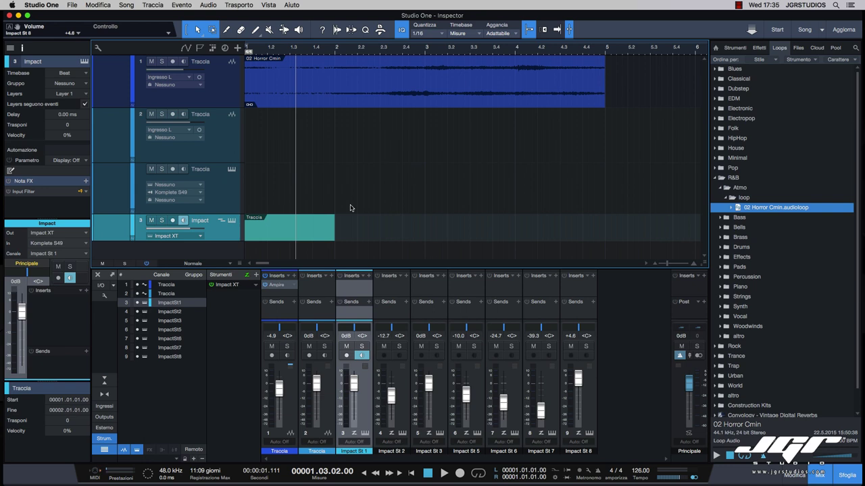
pyautogui.click(739, 5)
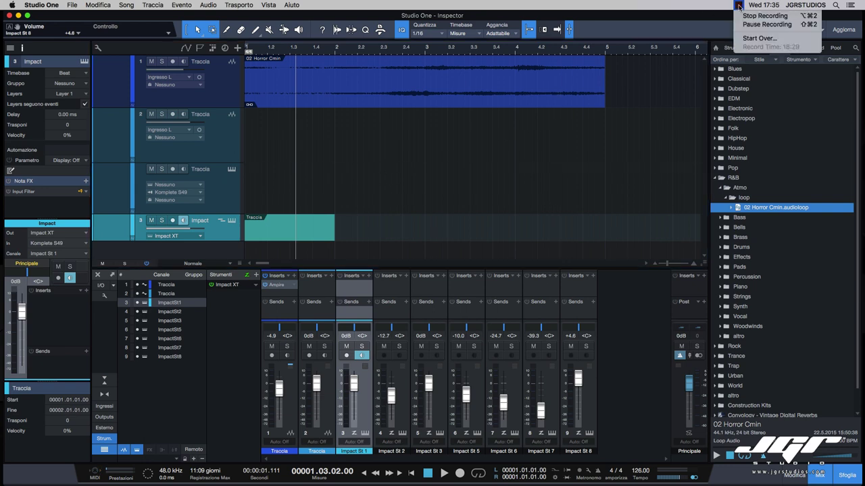
pyautogui.click(738, 15)
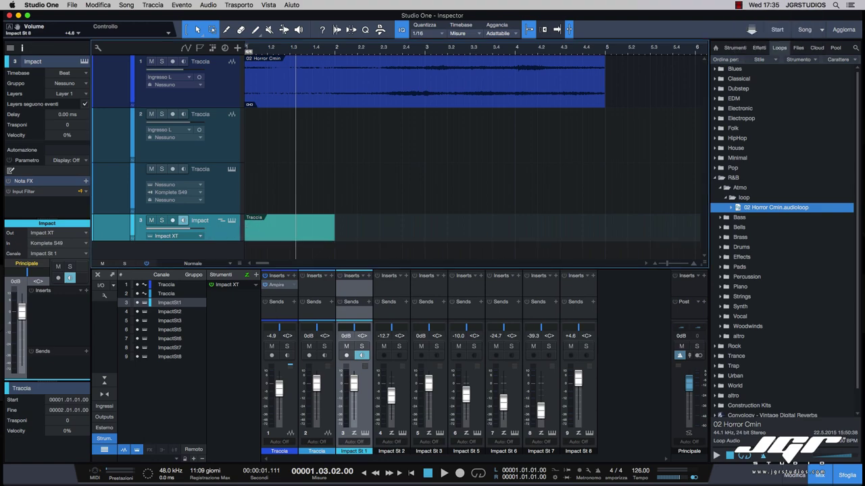